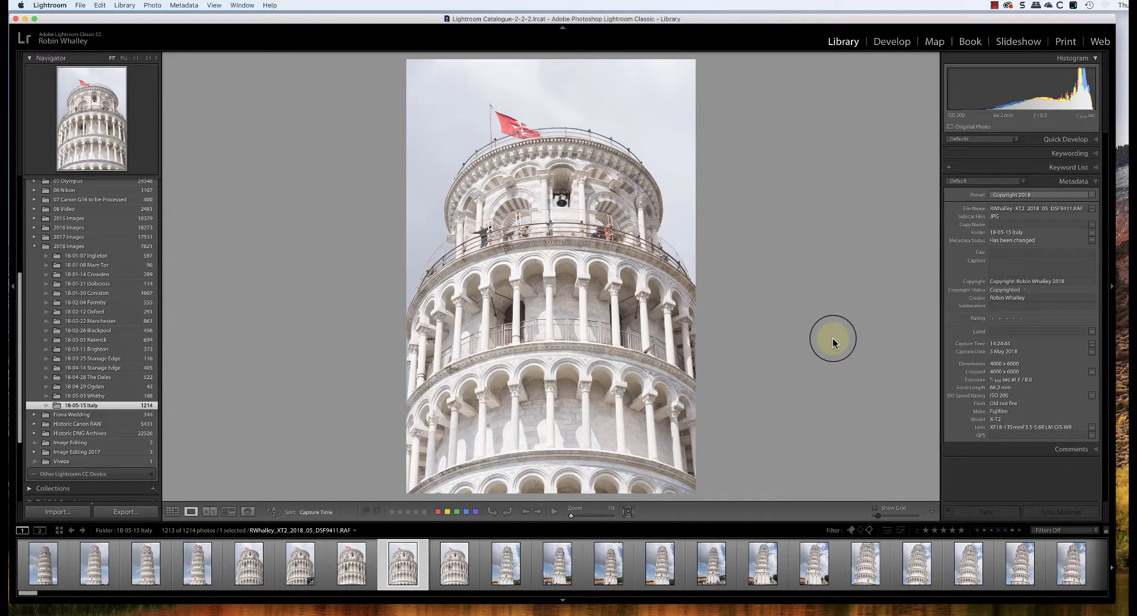
# Send the Pisa tower raw photo from Lightroom Classic to Luminar 2018 via Plug-in Extras
pyautogui.rightClick(544, 303)
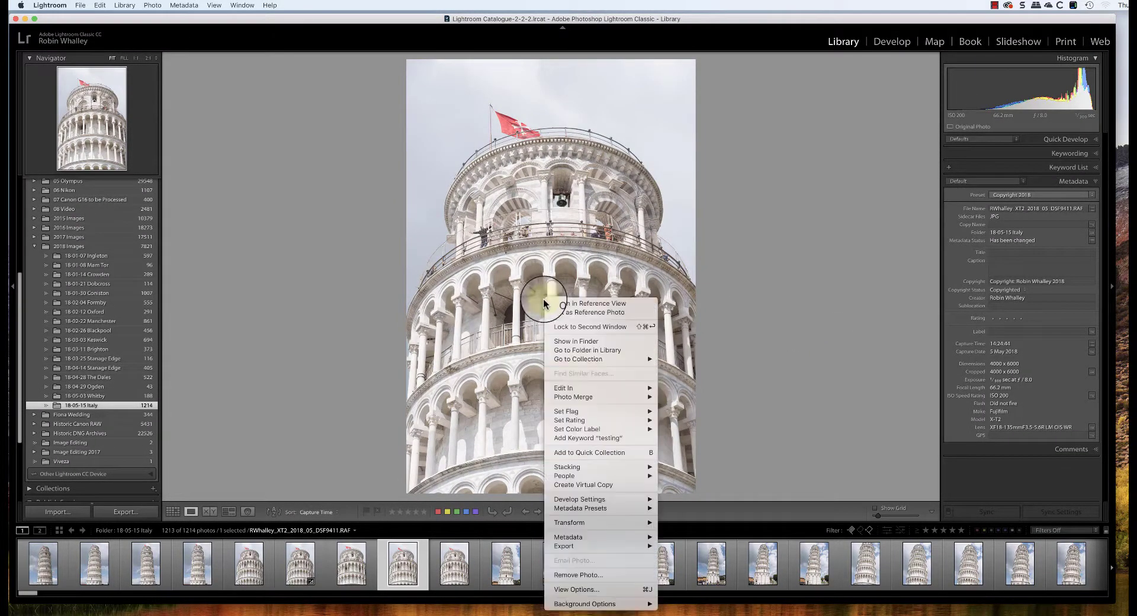
pyautogui.moveTo(577, 392)
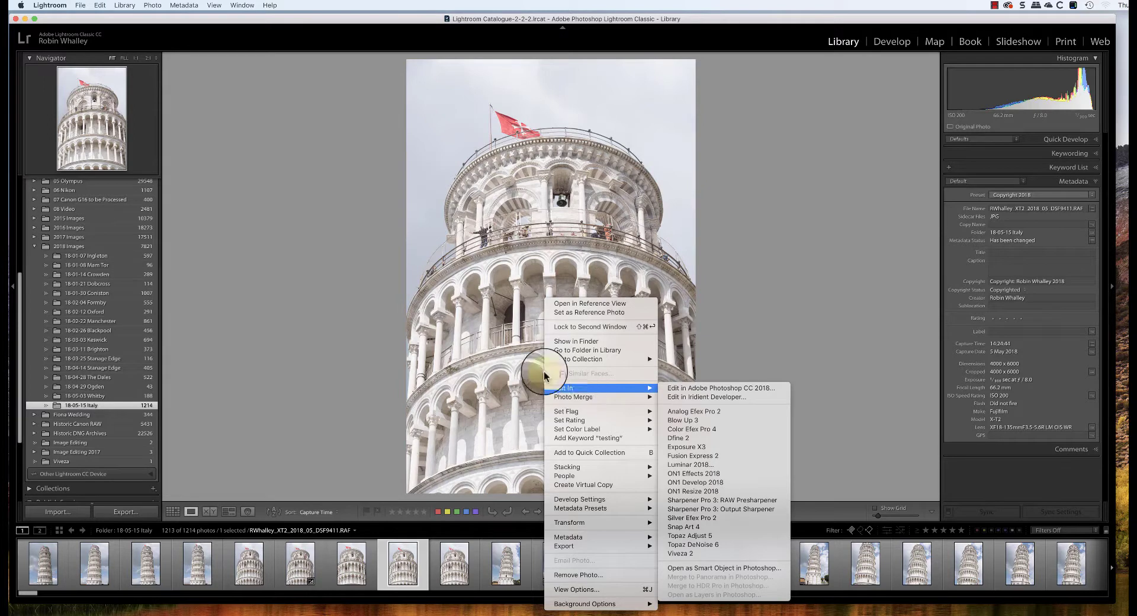
pyautogui.click(312, 318)
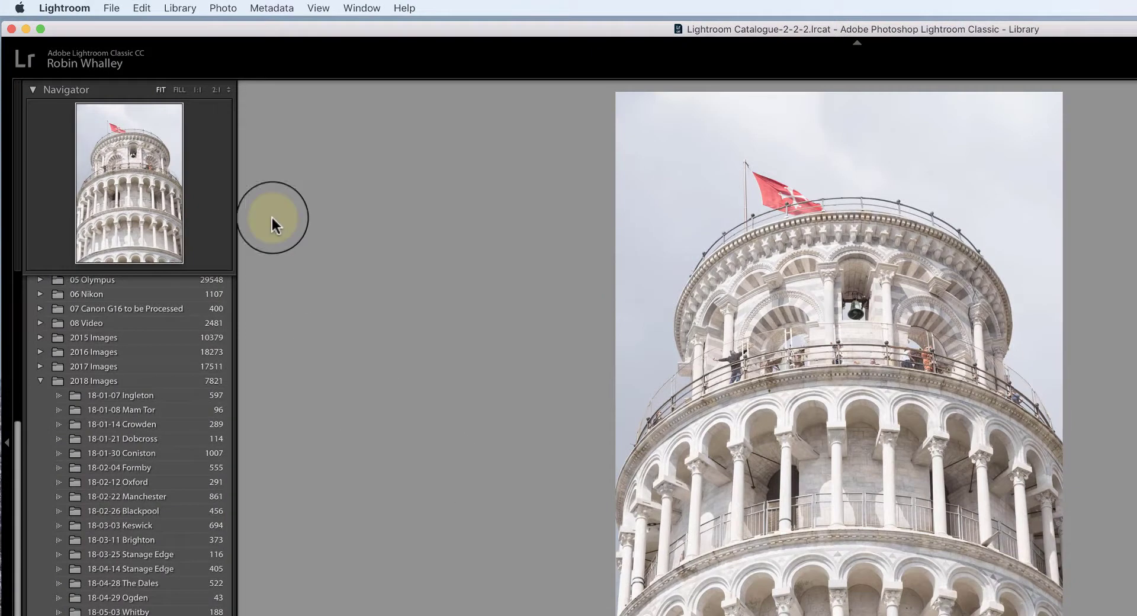
pyautogui.click(111, 8)
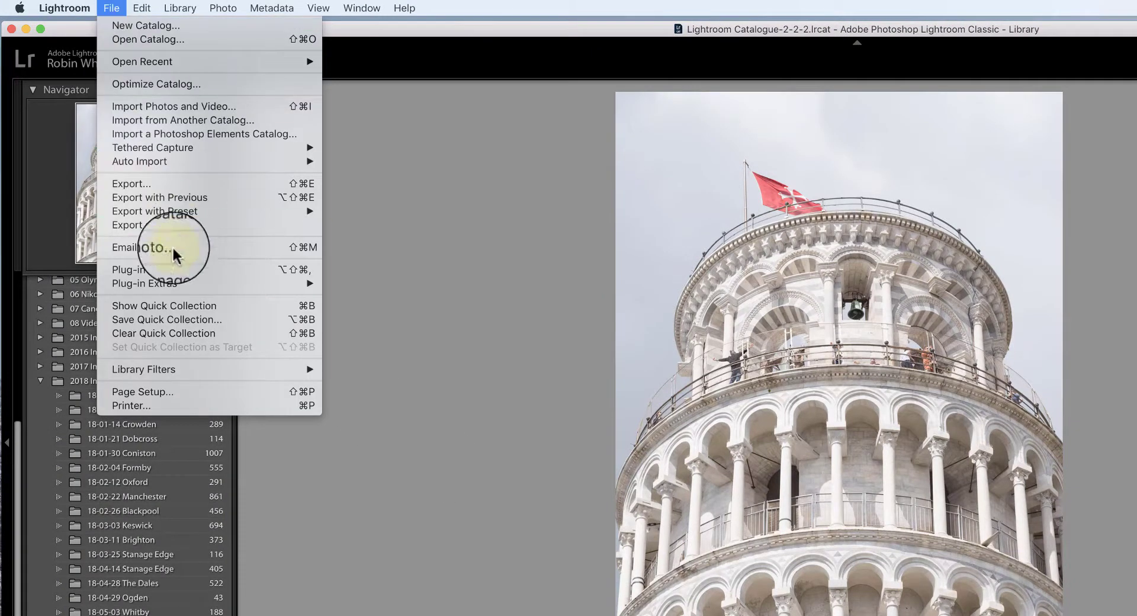
pyautogui.moveTo(170, 285)
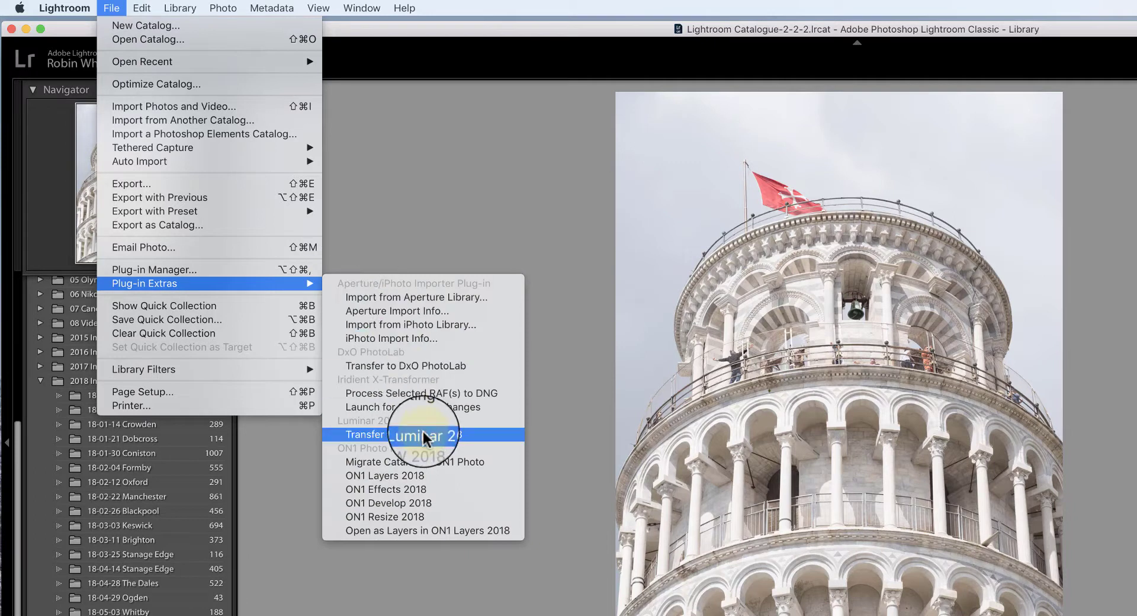
pyautogui.click(463, 434)
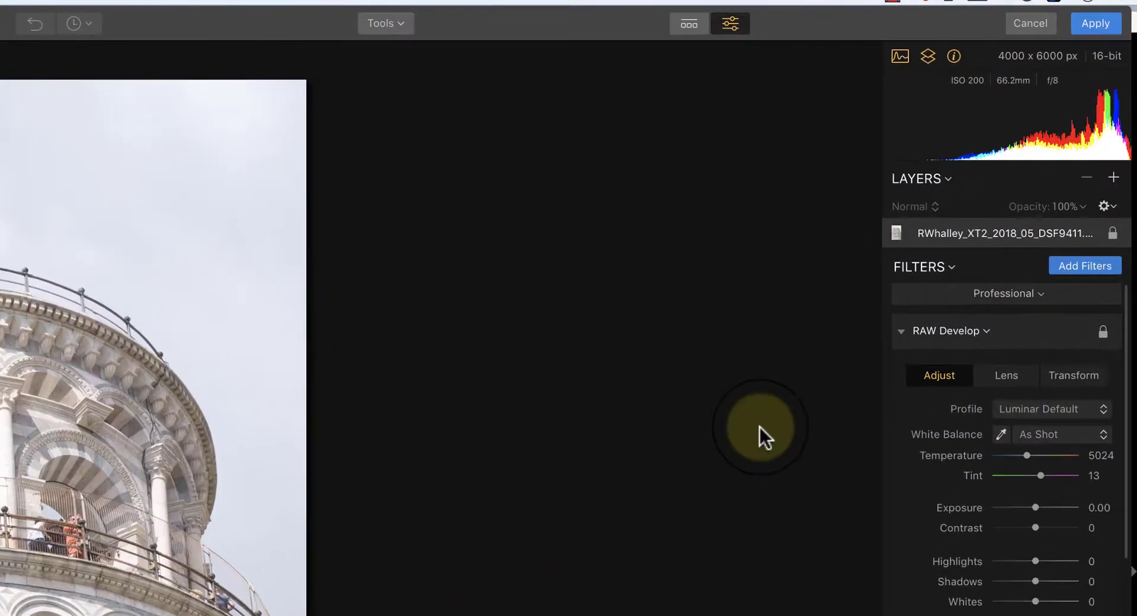
# Tick Lens Distortion and Chromatic Aberration auto corrections in RAW Develop's Lens tab
pyautogui.click(1000, 376)
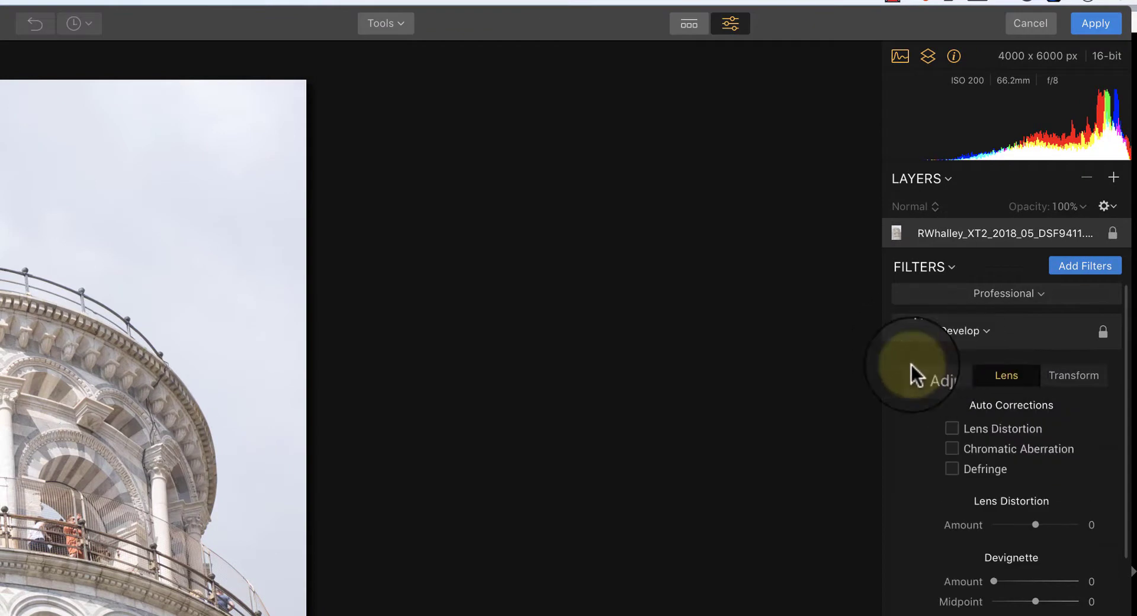
pyautogui.click(954, 430)
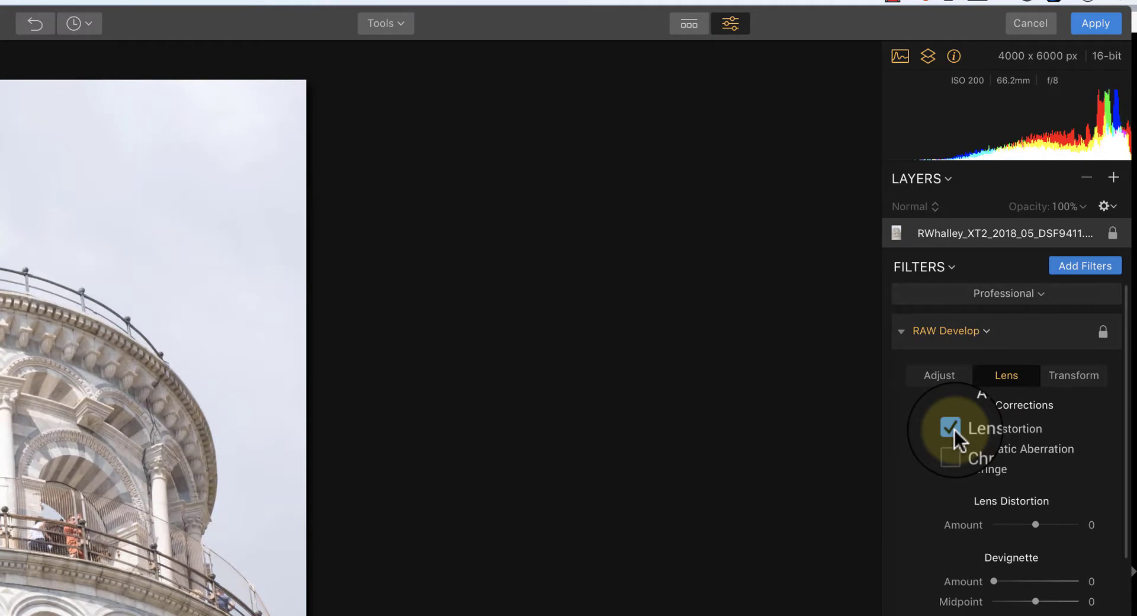
pyautogui.click(954, 446)
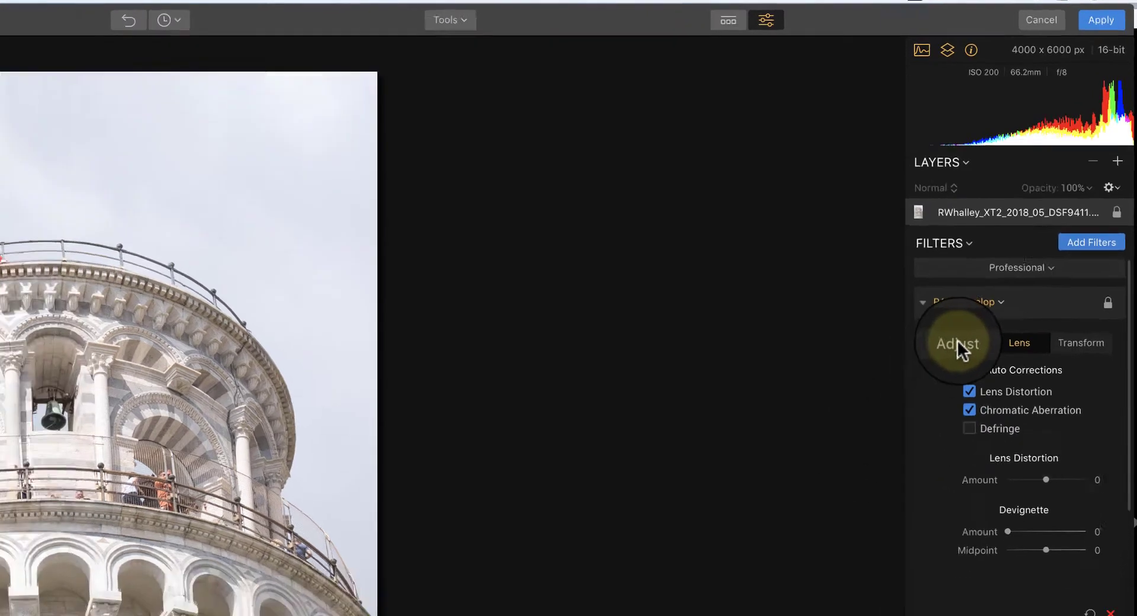
# In RAW Develop's Adjust tab, set Exposure -0.70, Contrast 11 and Whites 6
pyautogui.click(939, 375)
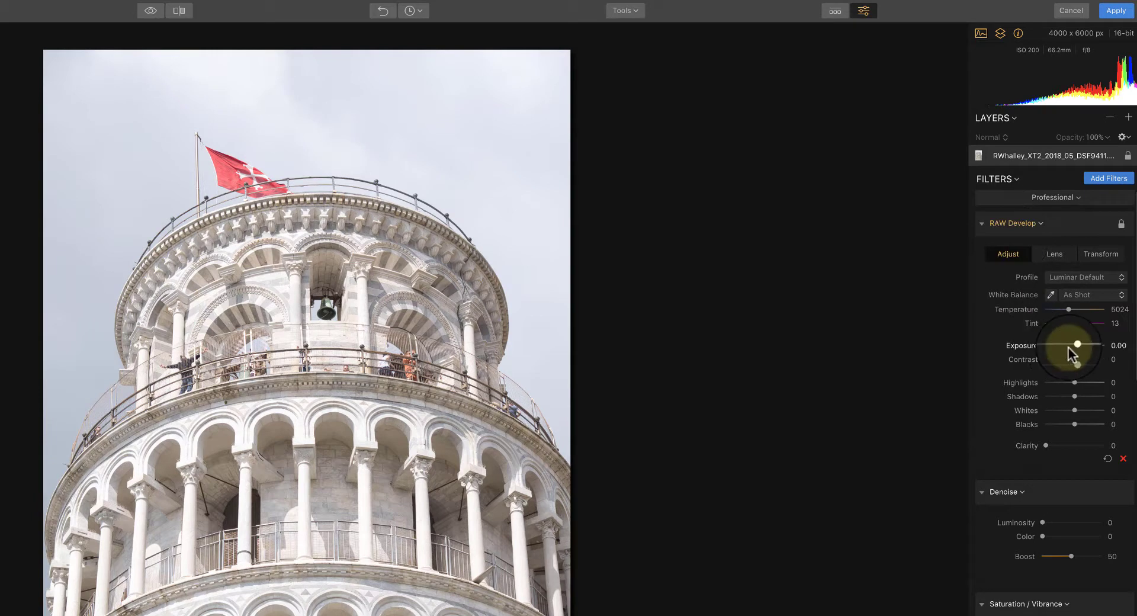
pyautogui.moveTo(1075, 346); pyautogui.dragTo(1070, 347)
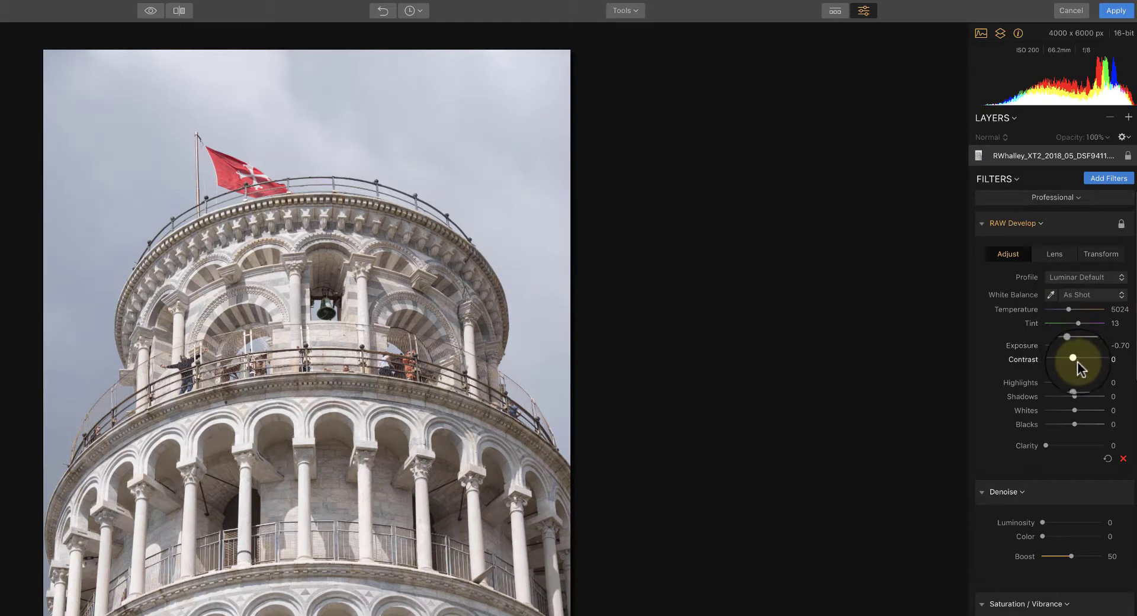
pyautogui.click(1076, 360)
pyautogui.click(1081, 361)
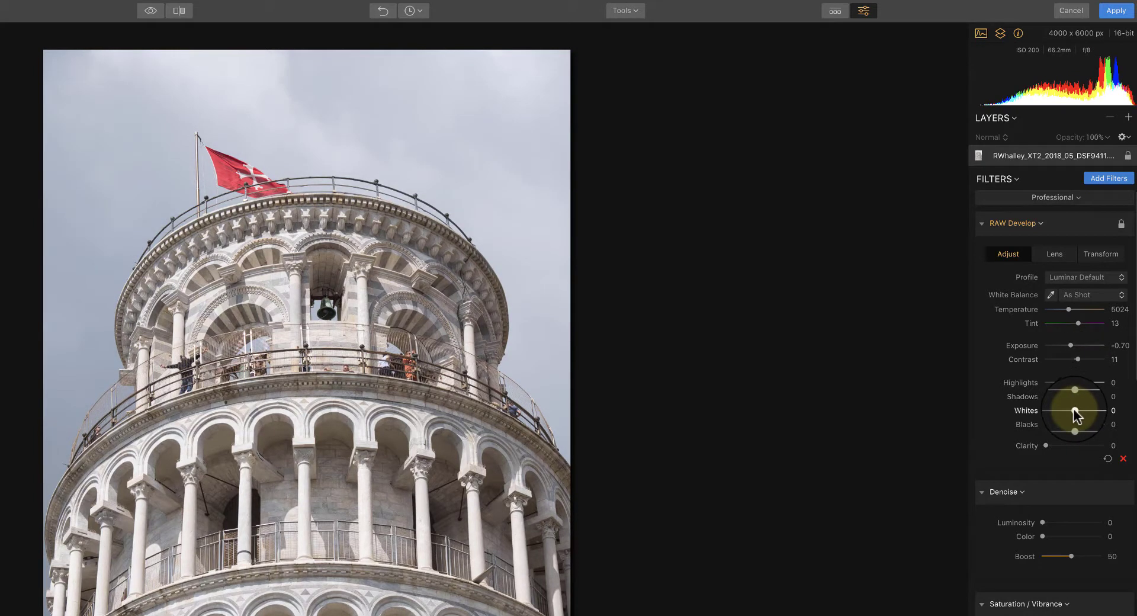
pyautogui.moveTo(1073, 409); pyautogui.dragTo(1076, 409)
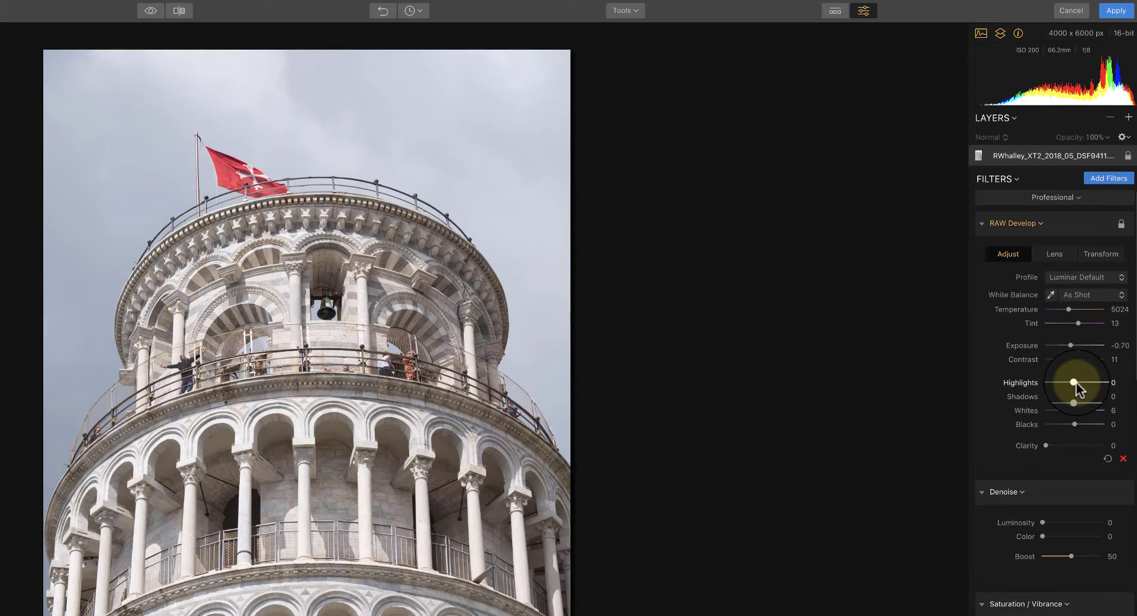
# Set Highlights -19 and Clarity 10, and warm Temperature to 5388
pyautogui.moveTo(1075, 382); pyautogui.dragTo(1070, 382)
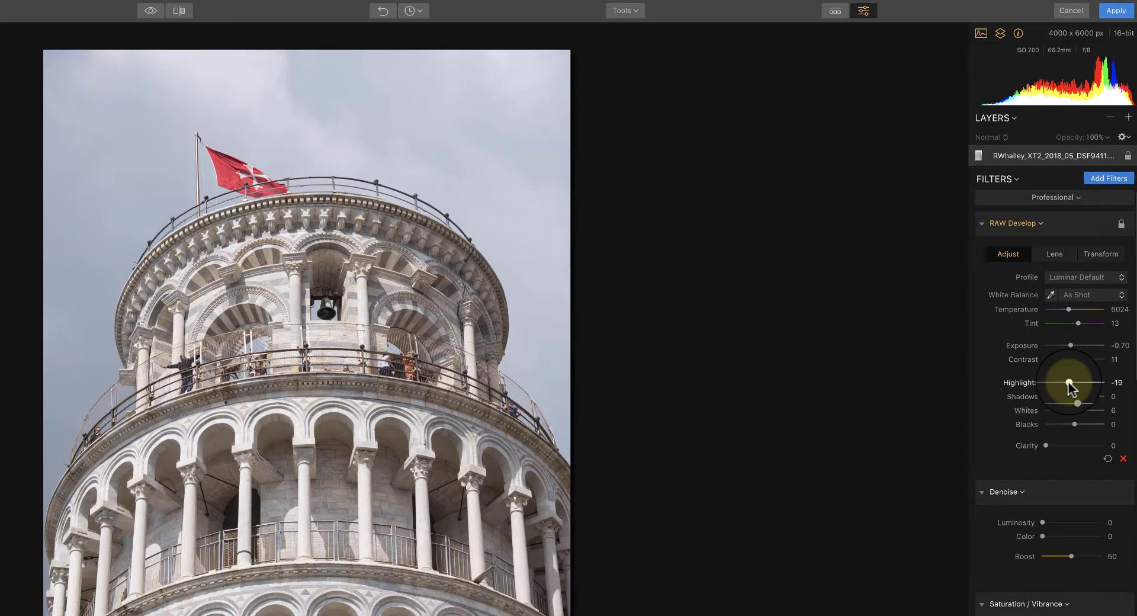
pyautogui.moveTo(1046, 445); pyautogui.dragTo(1051, 446)
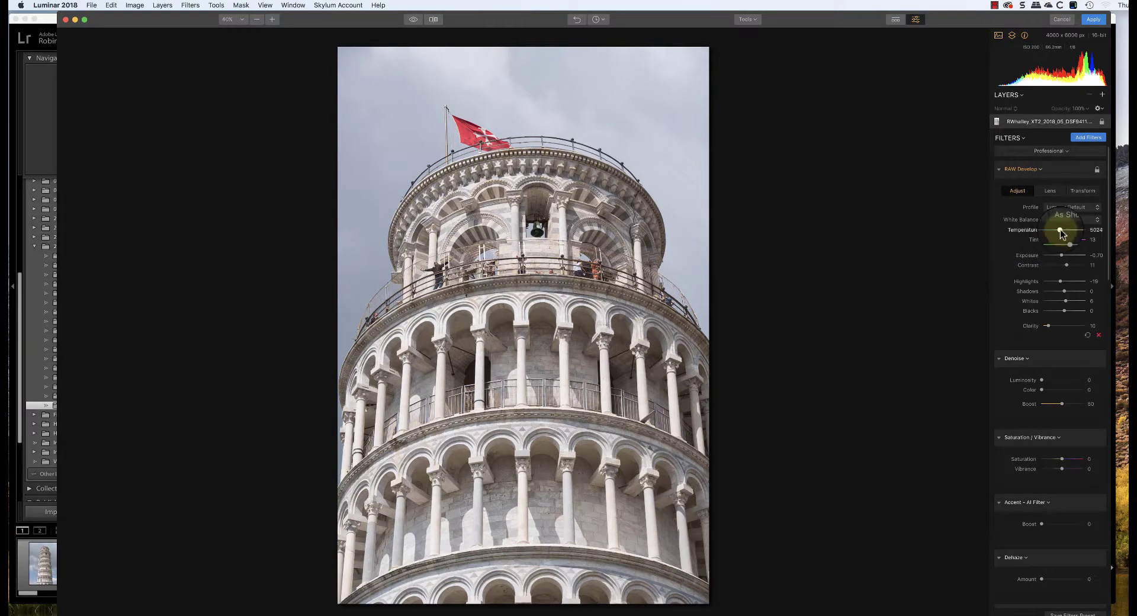
pyautogui.moveTo(1060, 229); pyautogui.dragTo(1060, 230)
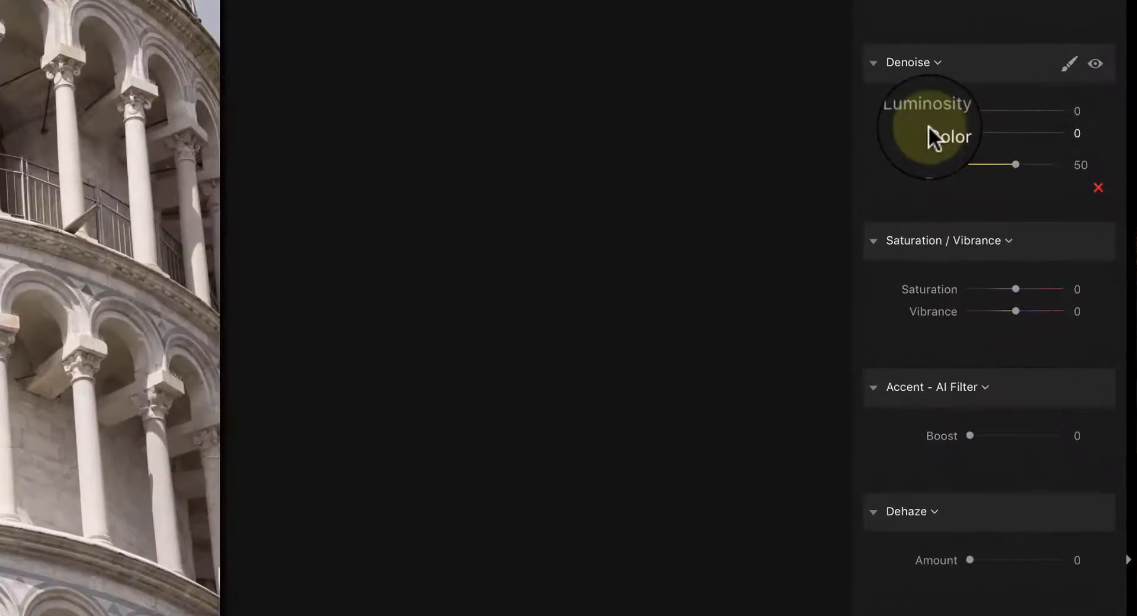
# Raise the Accent AI Filter Boost to 43, toggling it off and on to compare
pyautogui.scroll(-5, 926, 120)
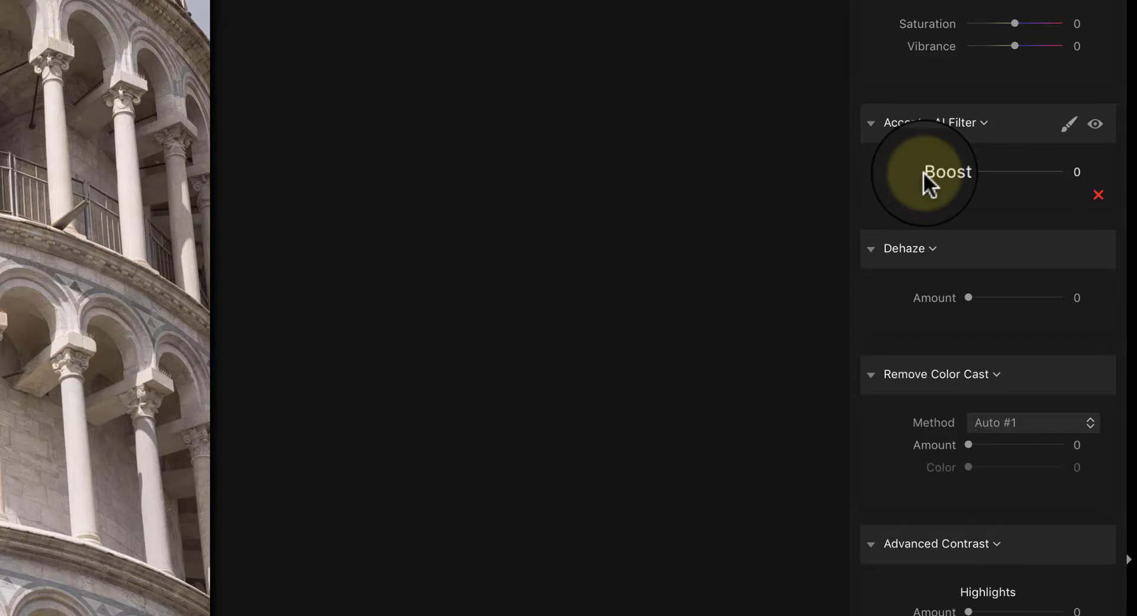
pyautogui.moveTo(922, 172); pyautogui.dragTo(978, 175)
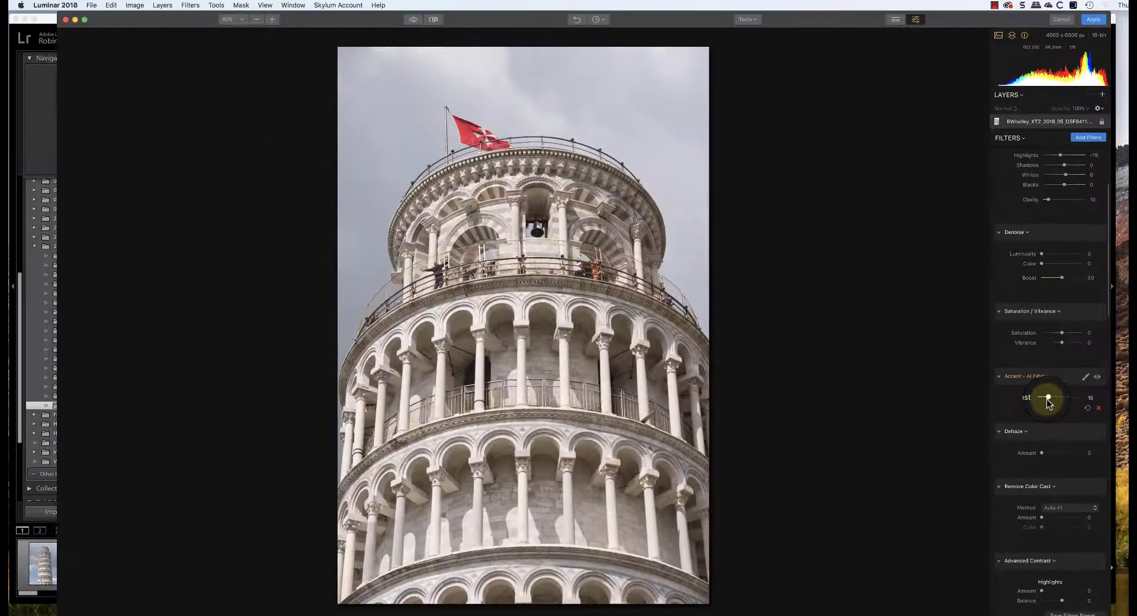
pyautogui.moveTo(1046, 399)
pyautogui.mouseDown()
pyautogui.moveTo(1065, 398)
pyautogui.moveTo(1023, 374)
pyautogui.moveTo(1063, 401)
pyautogui.mouseUp()
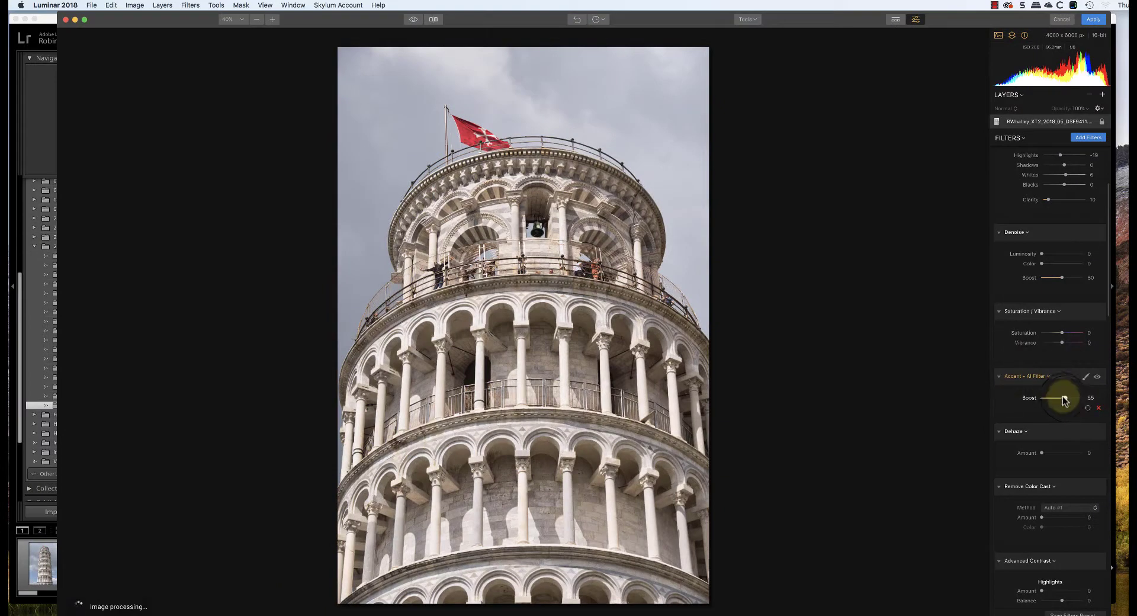
pyautogui.click(1096, 377)
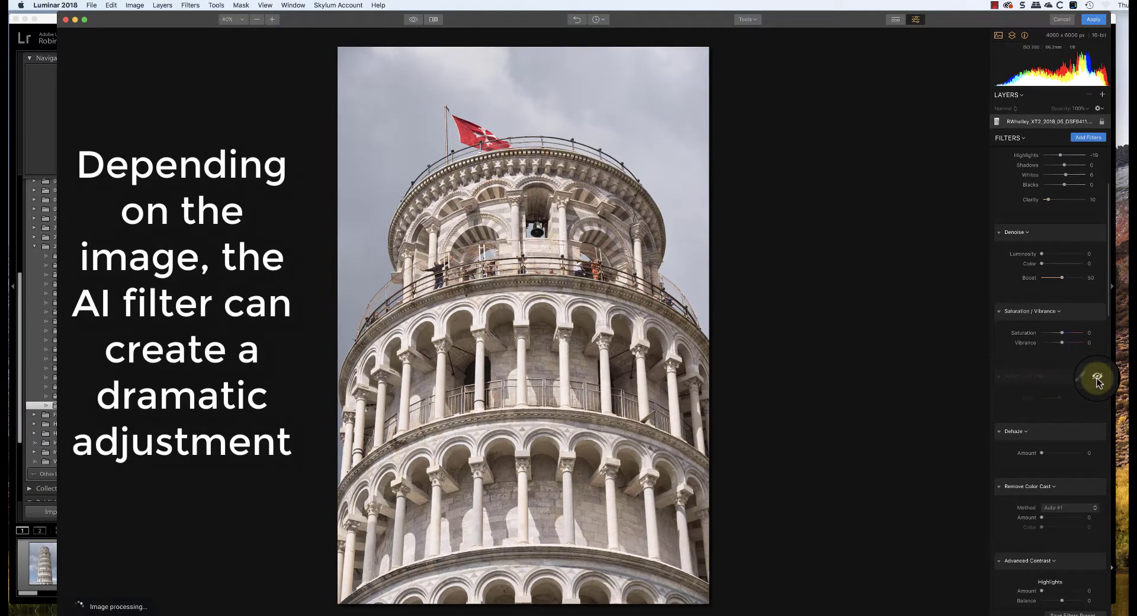
pyautogui.click(1096, 378)
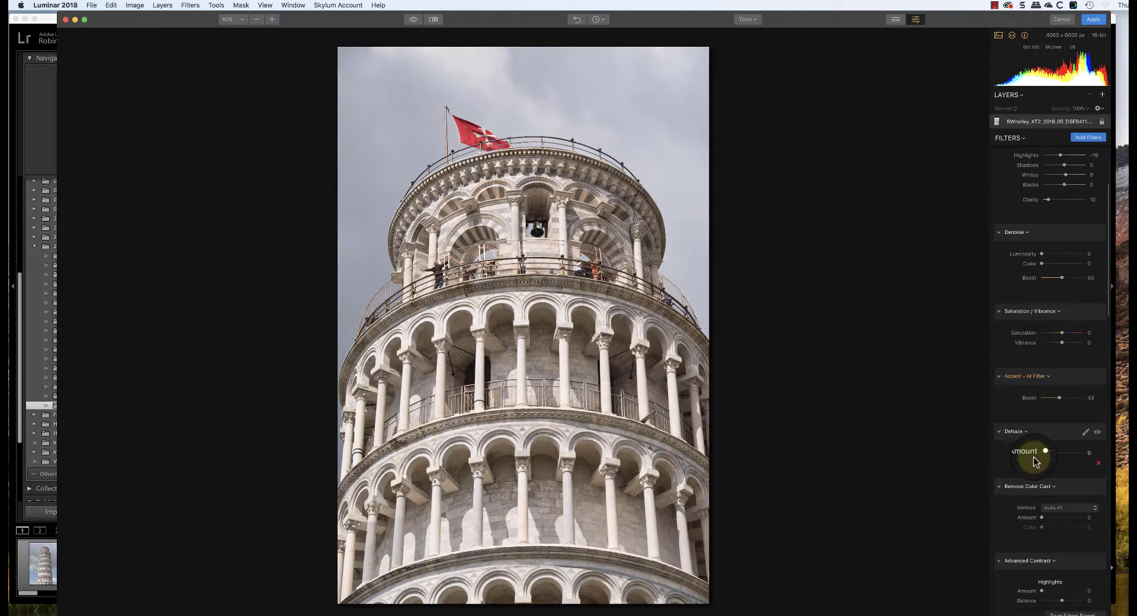
# Set Dehaze Amount to 28 and Remove Color Cast Amount to 28
pyautogui.moveTo(1043, 453); pyautogui.dragTo(1052, 452)
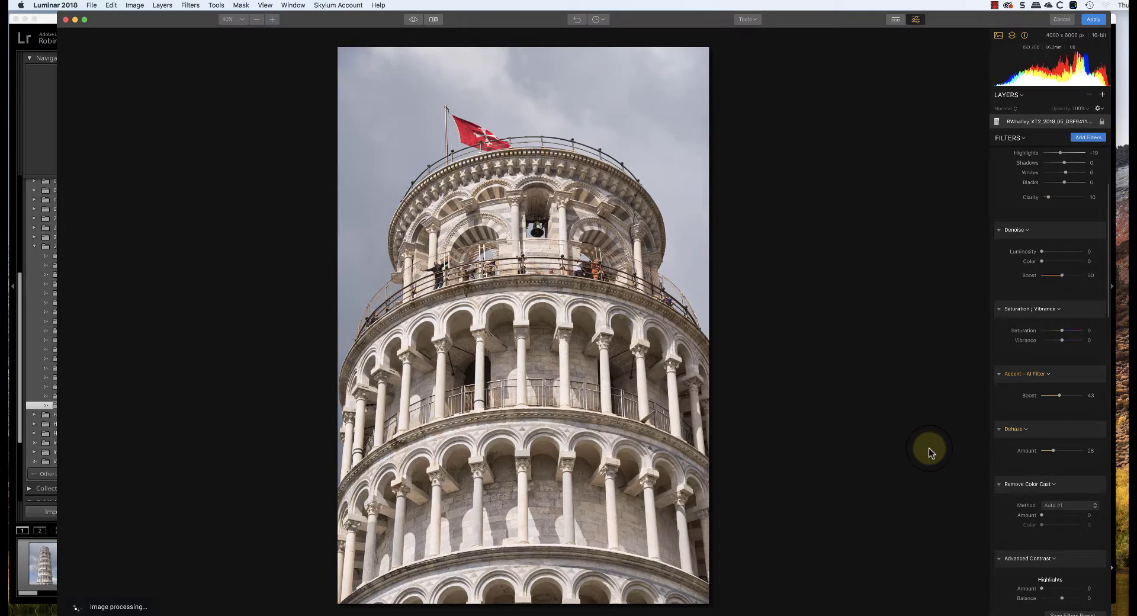
pyautogui.scroll(-4, 1018, 457)
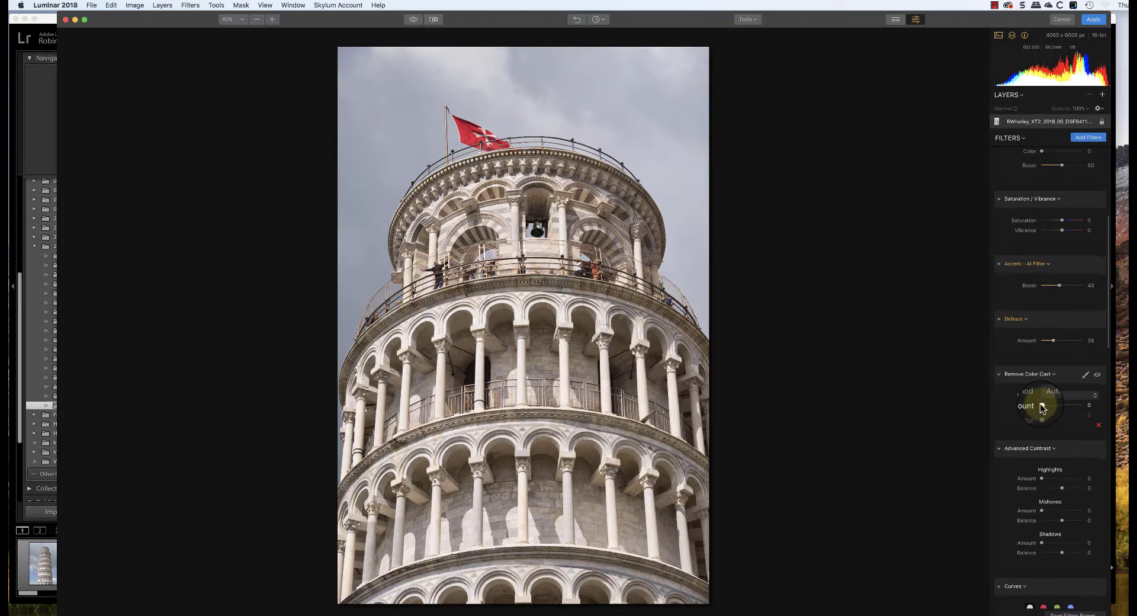
pyautogui.moveTo(1042, 407)
pyautogui.mouseDown()
pyautogui.moveTo(1070, 407)
pyautogui.moveTo(1039, 410)
pyautogui.moveTo(1061, 396)
pyautogui.moveTo(1070, 408)
pyautogui.moveTo(1042, 406)
pyautogui.moveTo(1065, 406)
pyautogui.moveTo(1052, 405)
pyautogui.mouseUp()
# Set Advanced Contrast highlights to 43 with a balance of -9
pyautogui.scroll(-4, 1013, 416)
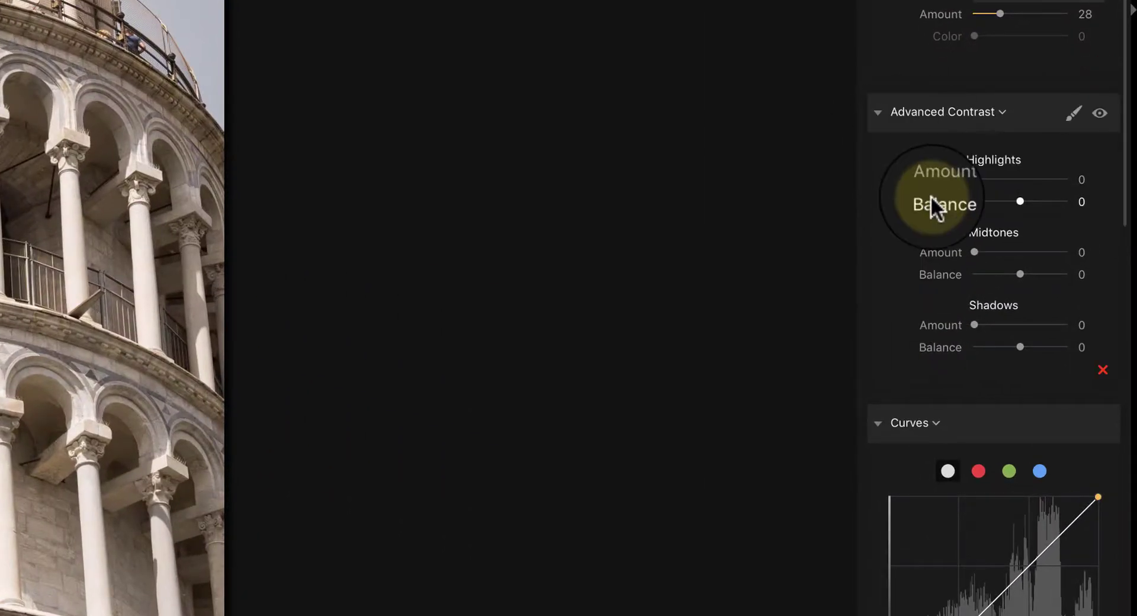
pyautogui.moveTo(974, 179); pyautogui.dragTo(1019, 201)
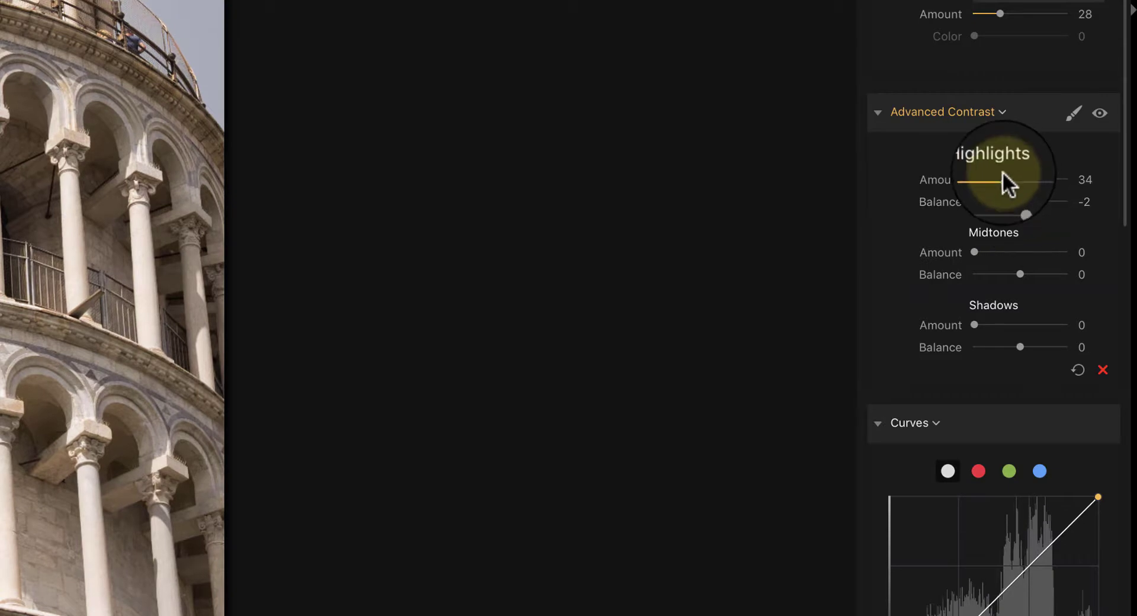
pyautogui.moveTo(1005, 179); pyautogui.dragTo(1014, 178)
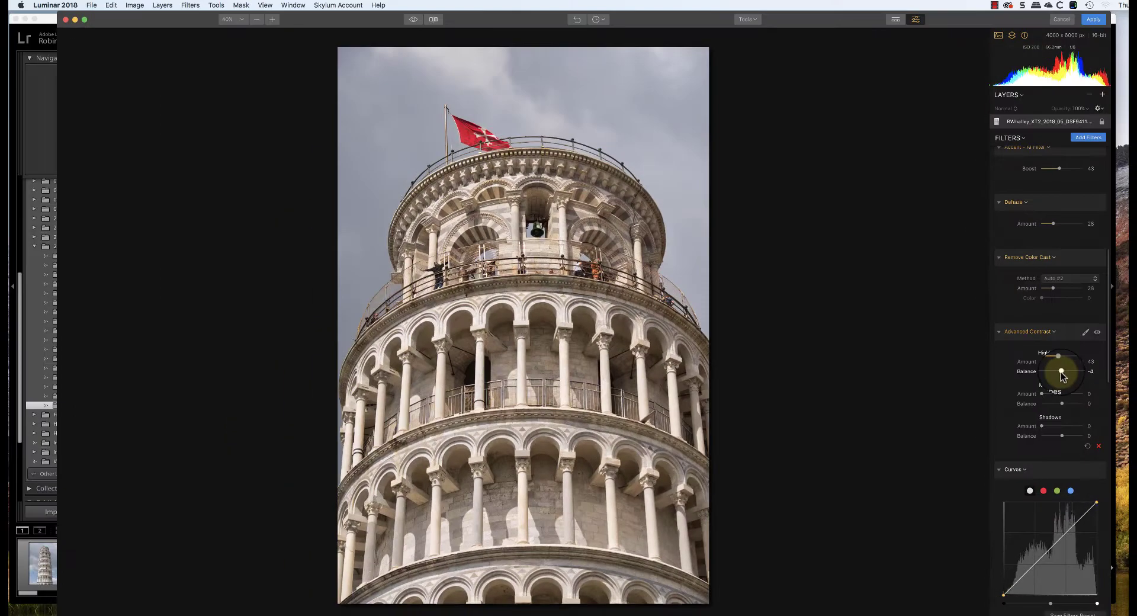
pyautogui.moveTo(1023, 220); pyautogui.dragTo(992, 221)
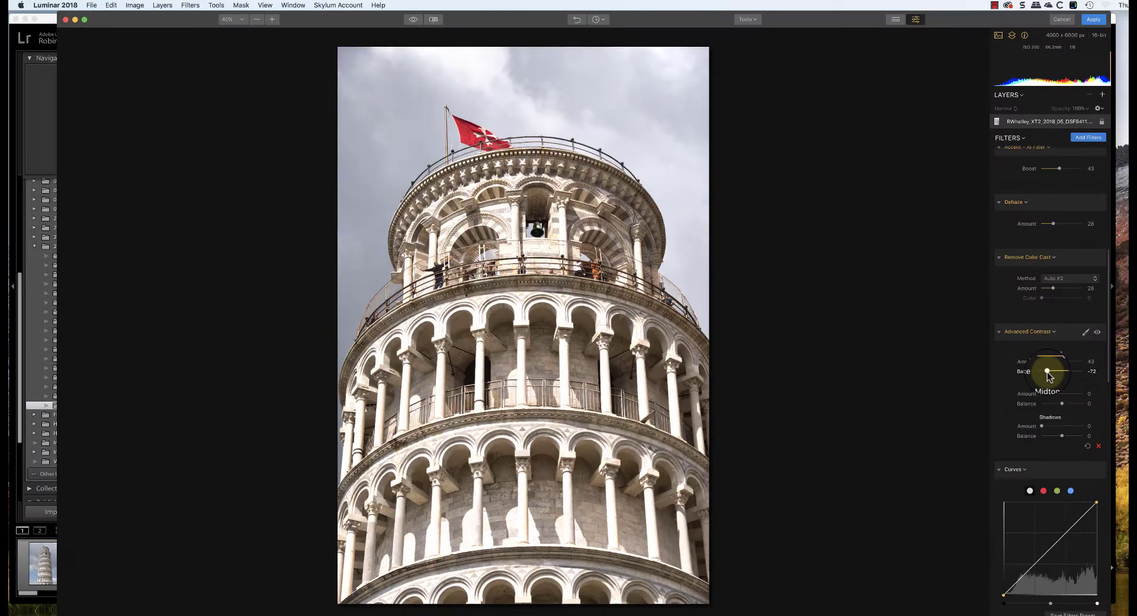
pyautogui.moveTo(1047, 372)
pyautogui.mouseDown()
pyautogui.moveTo(1083, 372)
pyautogui.moveTo(1060, 371)
pyautogui.mouseUp()
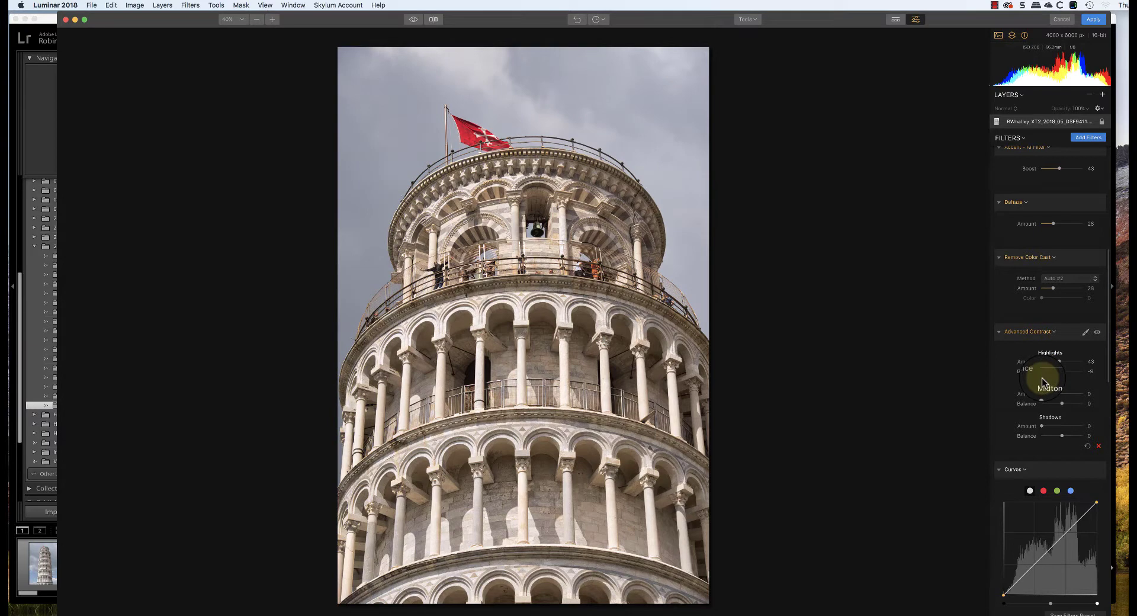
# Set midtones contrast 42 with balance 22, and shadows 29 with balance 18
pyautogui.moveTo(1041, 393); pyautogui.dragTo(1066, 405)
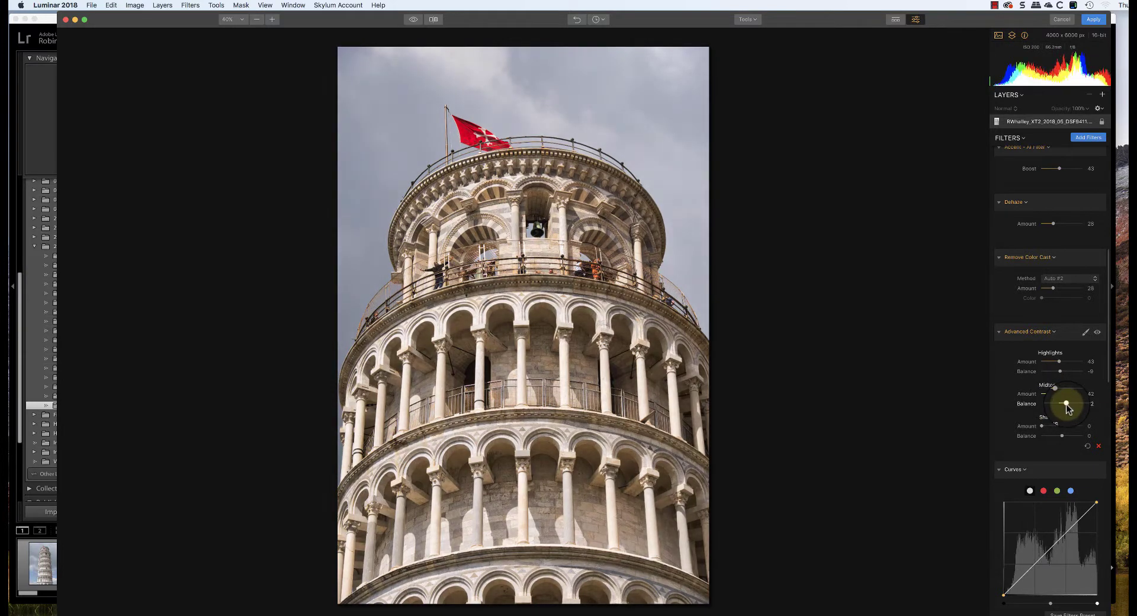
pyautogui.moveTo(1066, 404); pyautogui.dragTo(1042, 438)
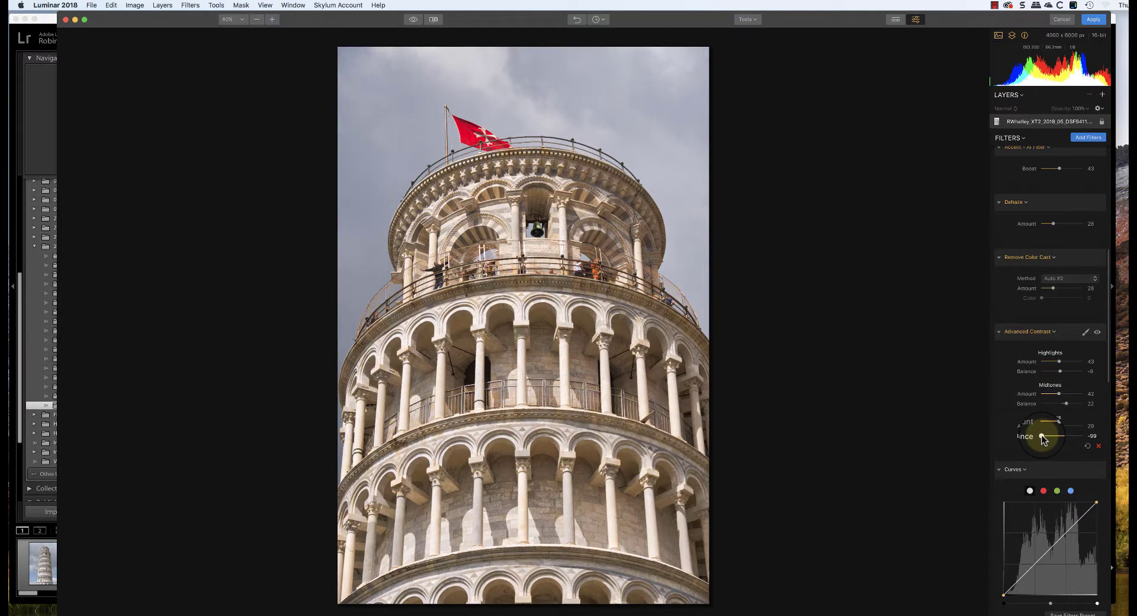
pyautogui.moveTo(1042, 439)
pyautogui.mouseDown()
pyautogui.moveTo(1075, 436)
pyautogui.moveTo(1063, 429)
pyautogui.mouseUp()
pyautogui.click(1061, 404)
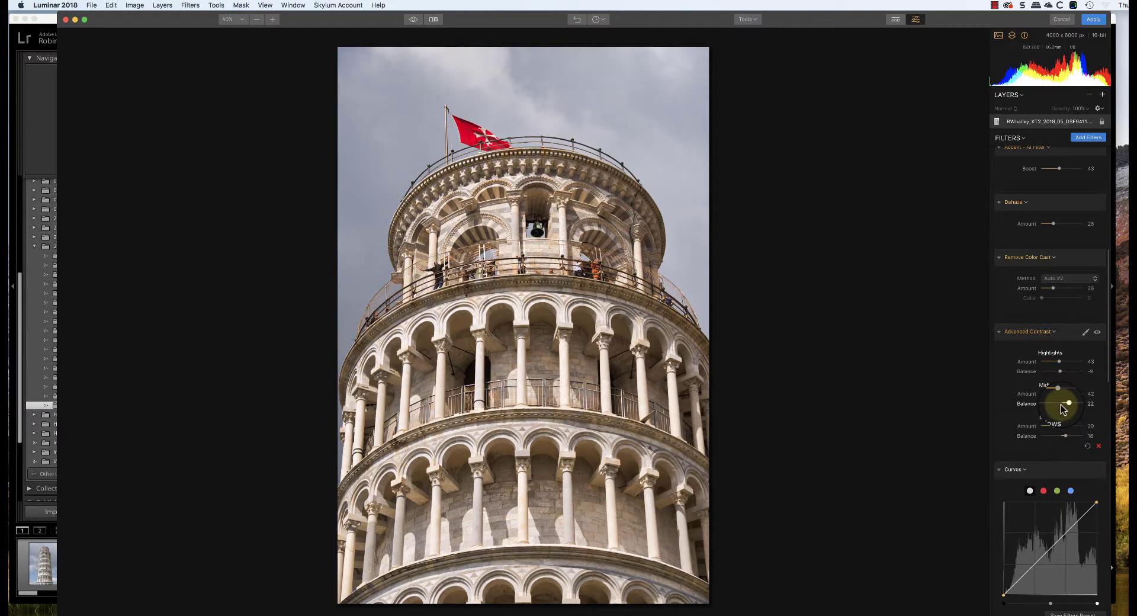
# Lower RAW Develop Highlights to -36 and Whites to -10
pyautogui.scroll(15, 1060, 404)
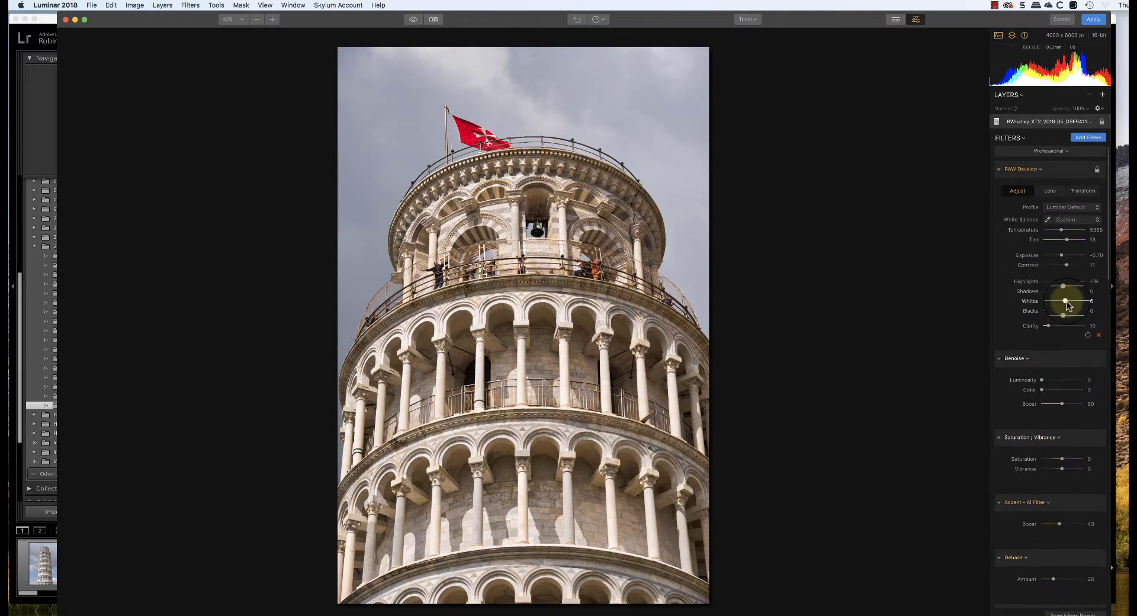
pyautogui.moveTo(1066, 302); pyautogui.dragTo(1065, 266)
pyautogui.scroll(-10, 1047, 341)
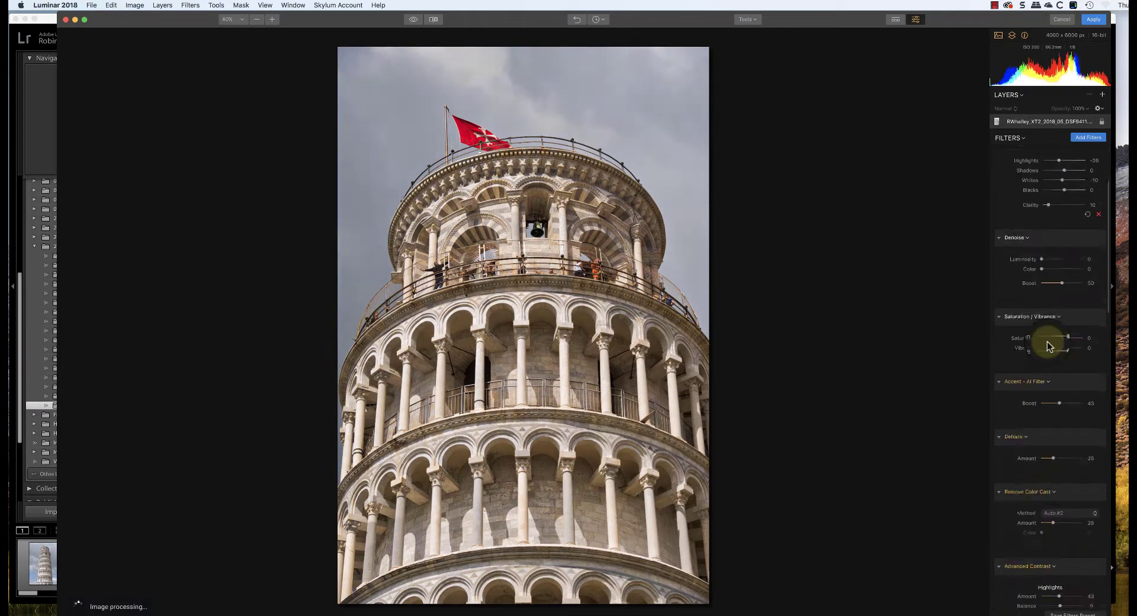
pyautogui.scroll(-5, 1047, 341)
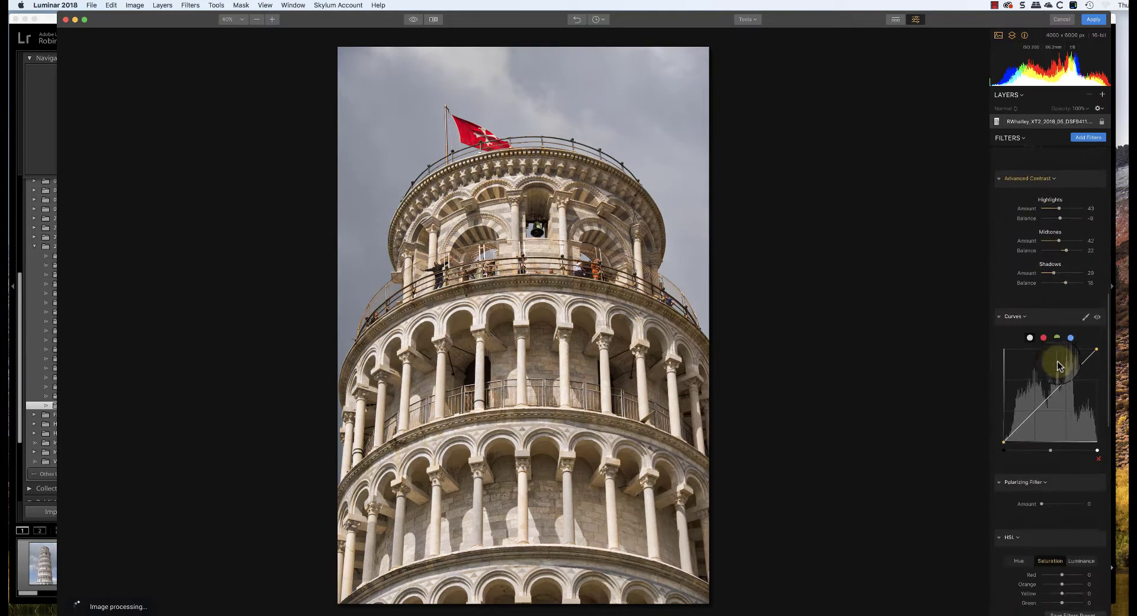
# Add a control point to lift the tone curve, and raise RAW Develop Exposure to -0.34
pyautogui.moveTo(1051, 450); pyautogui.dragTo(1054, 451)
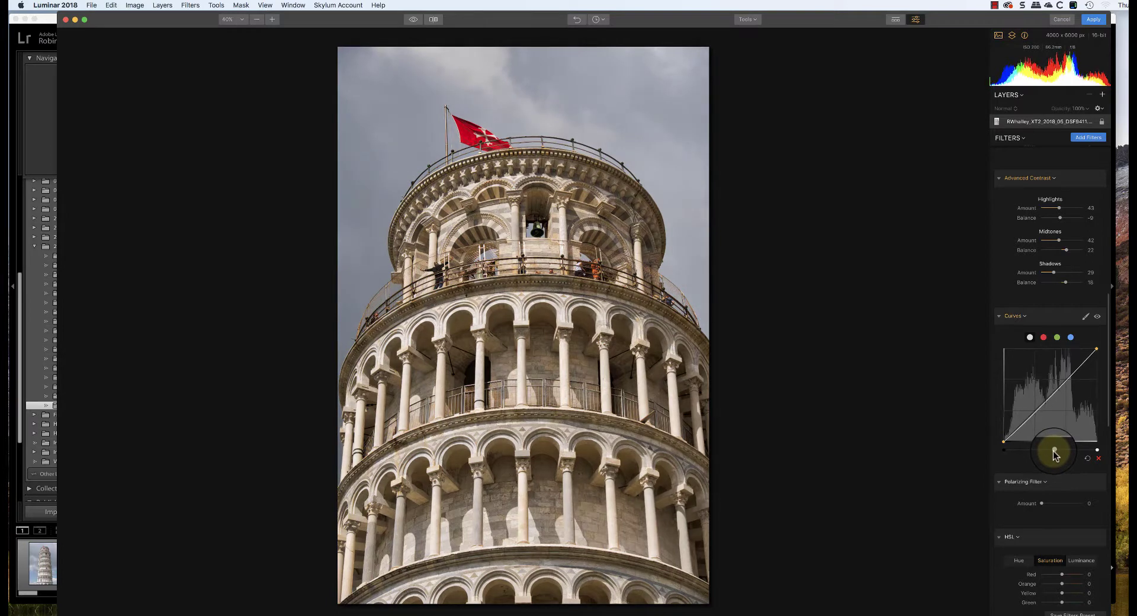
pyautogui.click(1077, 367)
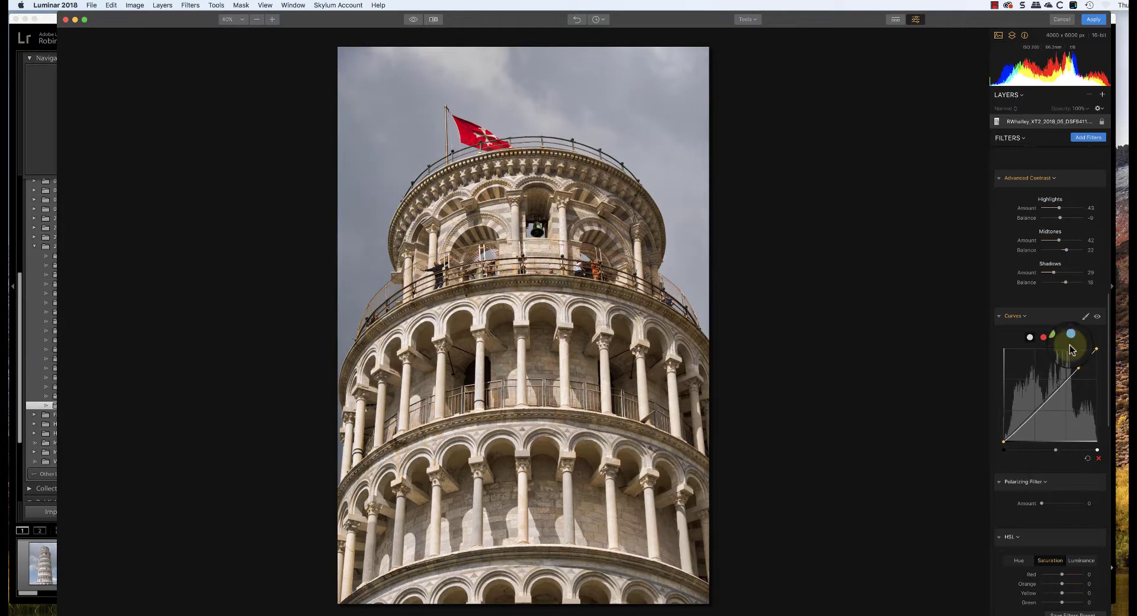
pyautogui.scroll(15, 1051, 374)
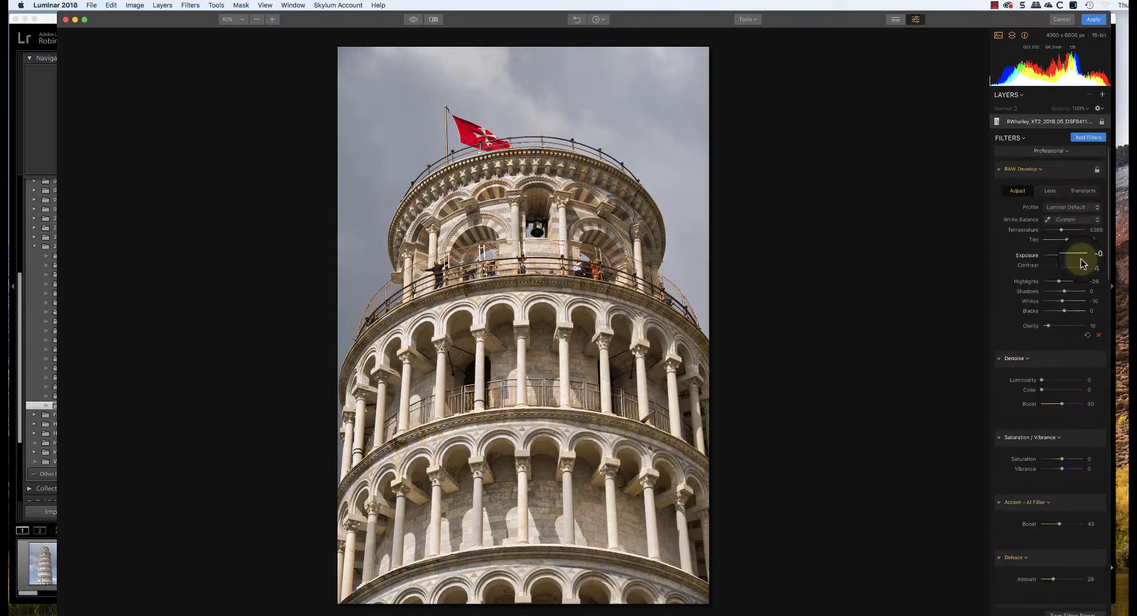
pyautogui.moveTo(1061, 254); pyautogui.dragTo(1064, 255)
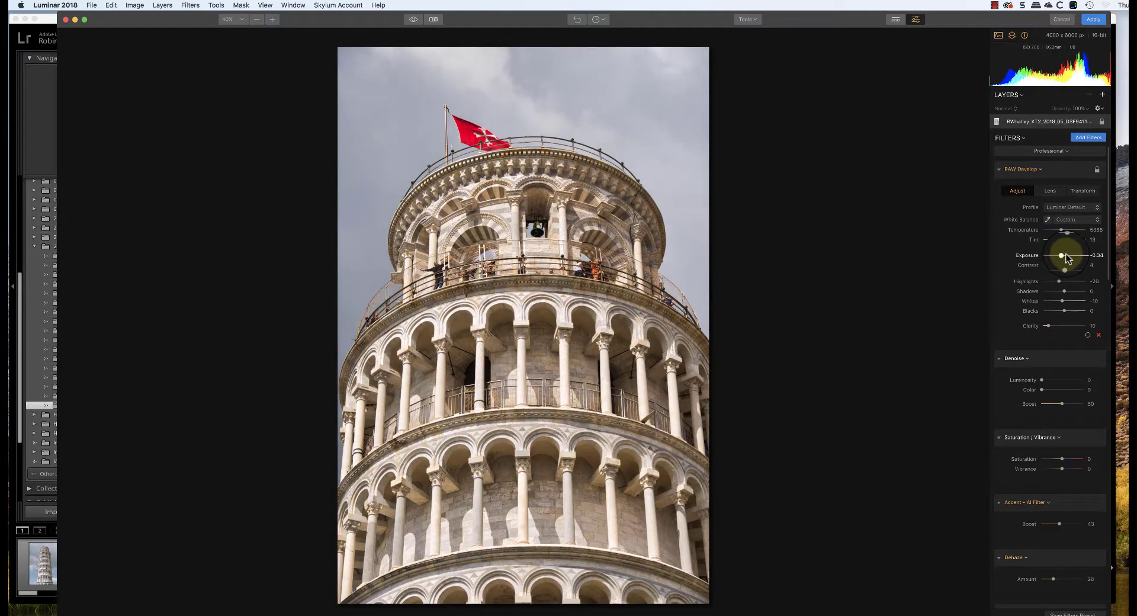
pyautogui.scroll(-12, 1065, 258)
pyautogui.scroll(-8, 1066, 253)
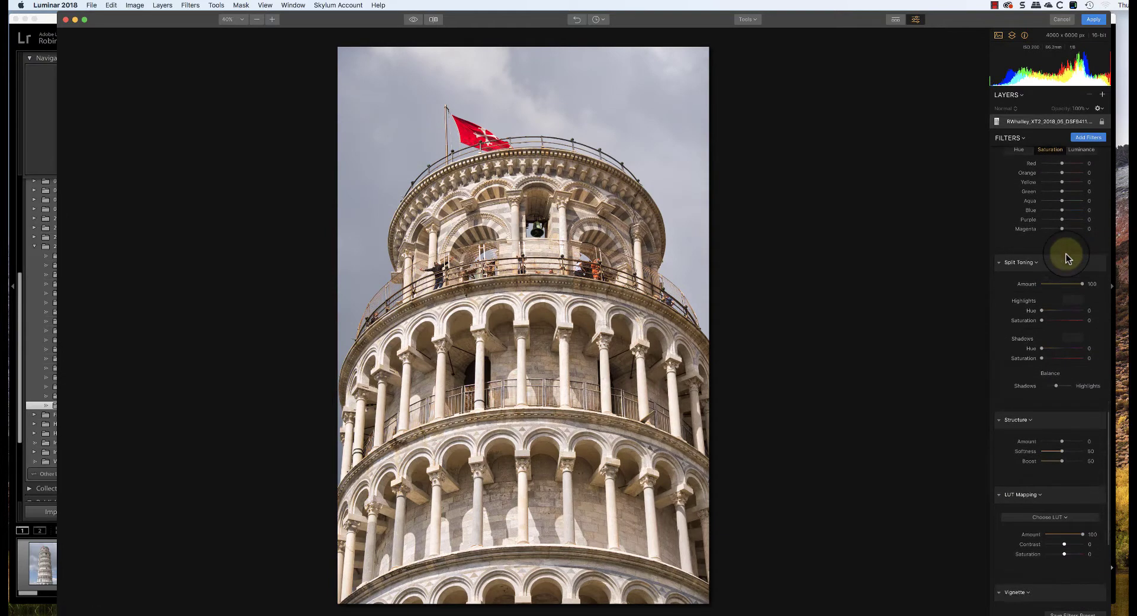
# Set the Polarizing Filter Amount to 57
pyautogui.scroll(8, 1066, 253)
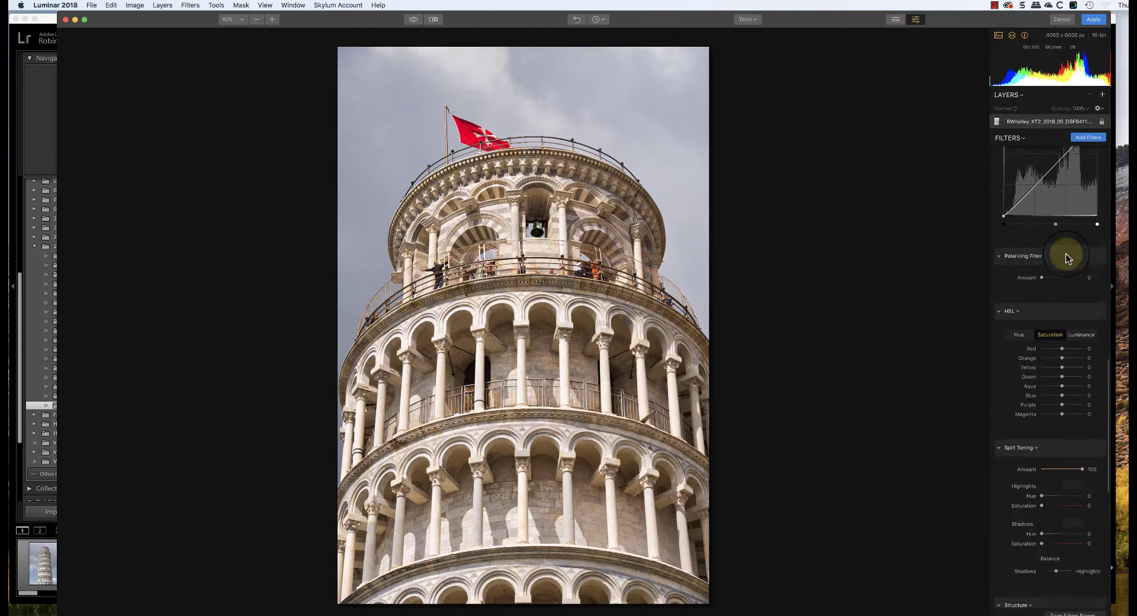
pyautogui.scroll(2, 1066, 254)
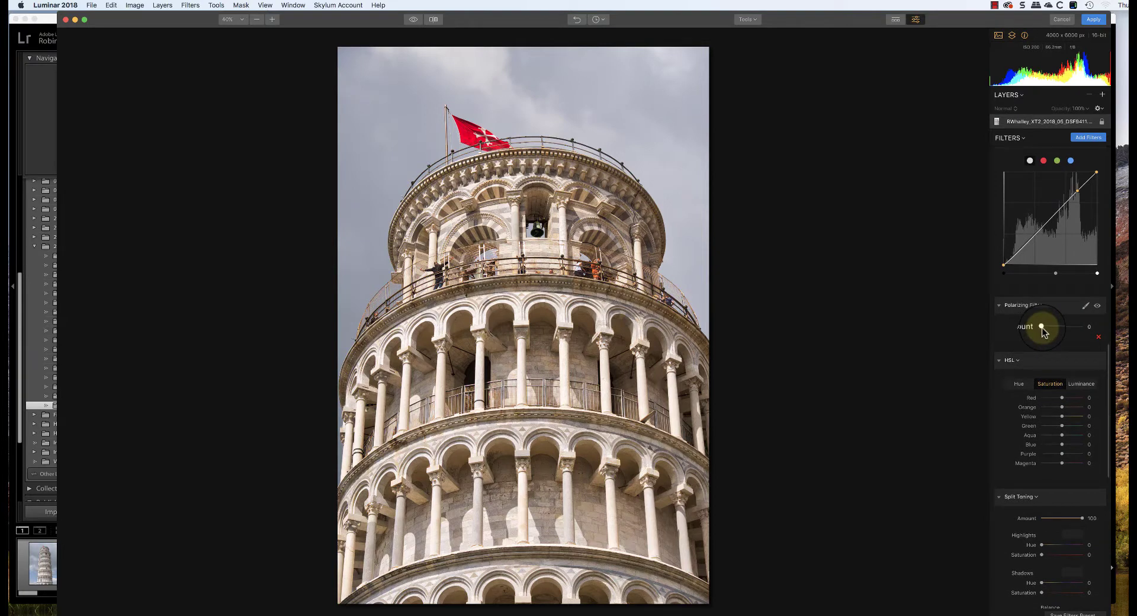
pyautogui.moveTo(1041, 327); pyautogui.dragTo(1070, 330)
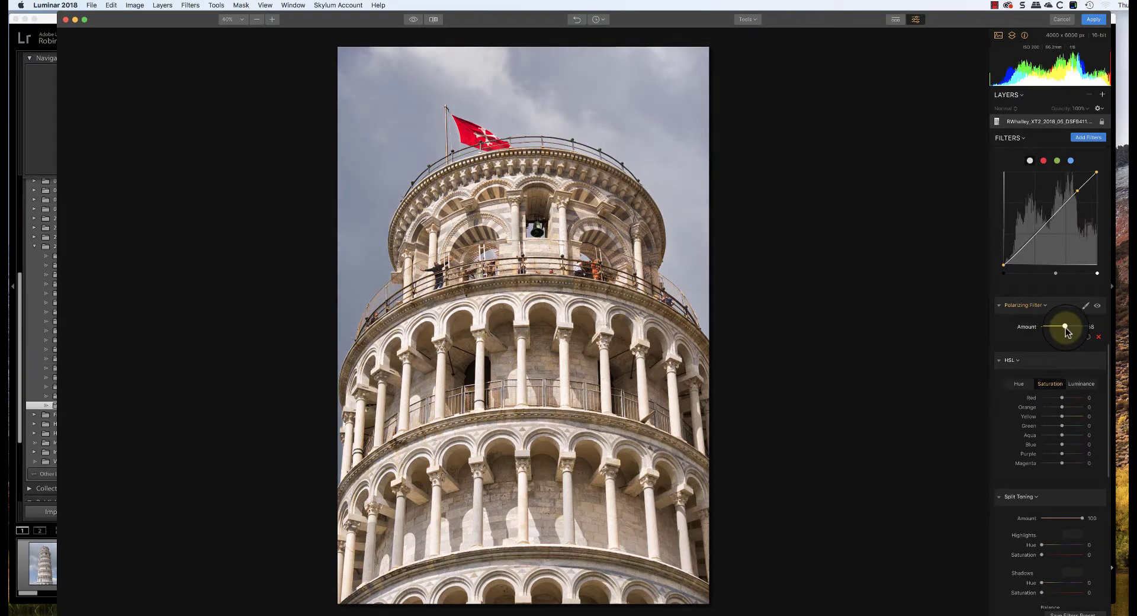
pyautogui.moveTo(1065, 328); pyautogui.dragTo(1061, 325)
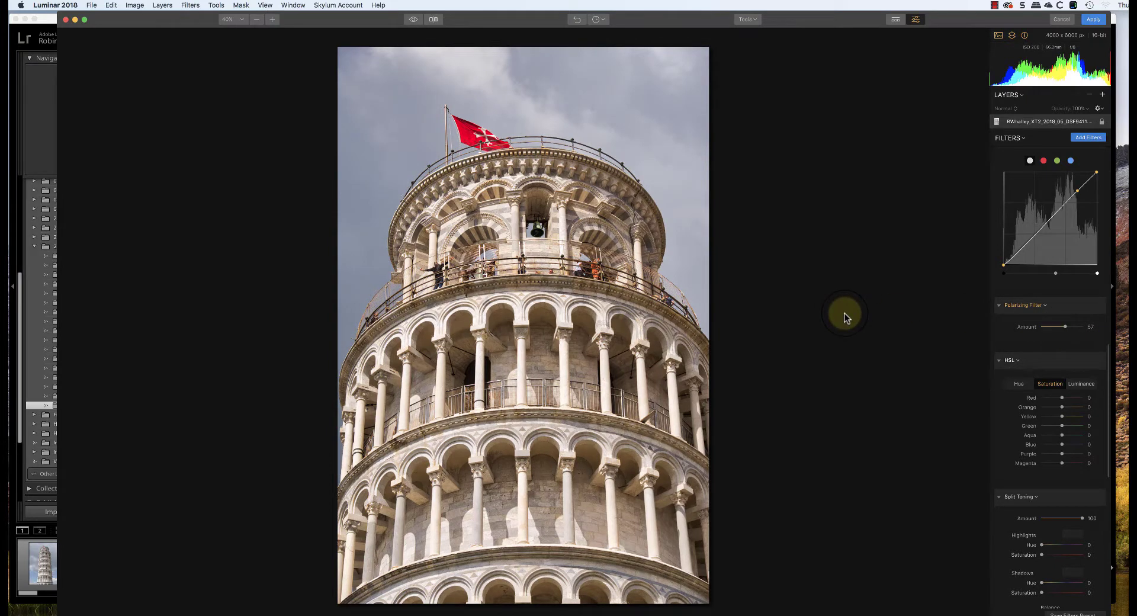
# Raise RAW Develop Clarity from 10 to 25
pyautogui.moveTo(994, 301)
pyautogui.scroll(10, 1034, 276)
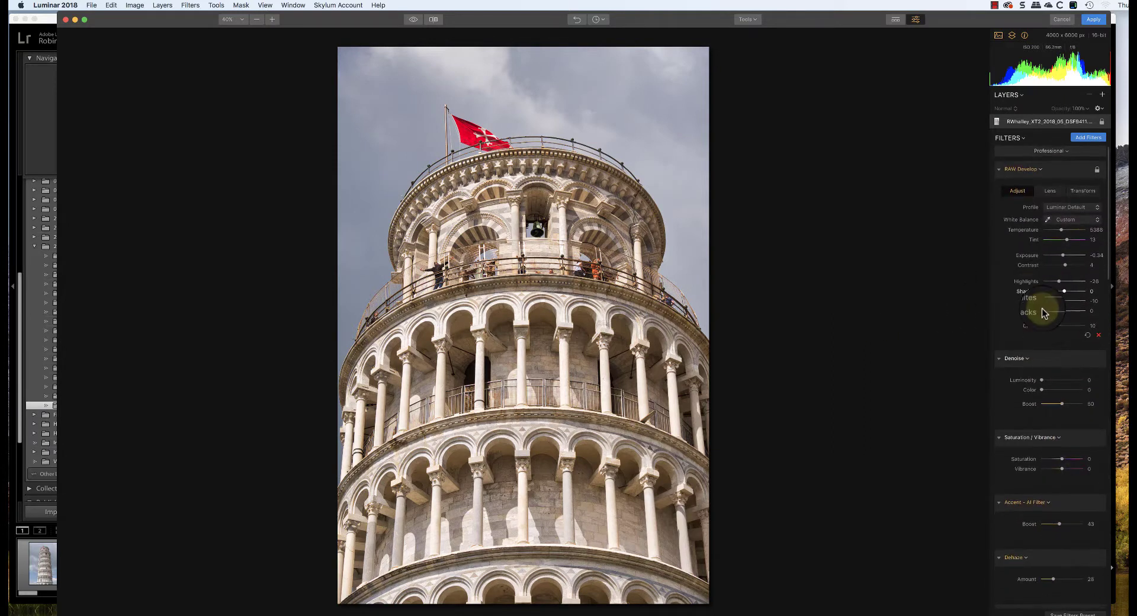
pyautogui.moveTo(1049, 330); pyautogui.dragTo(1055, 330)
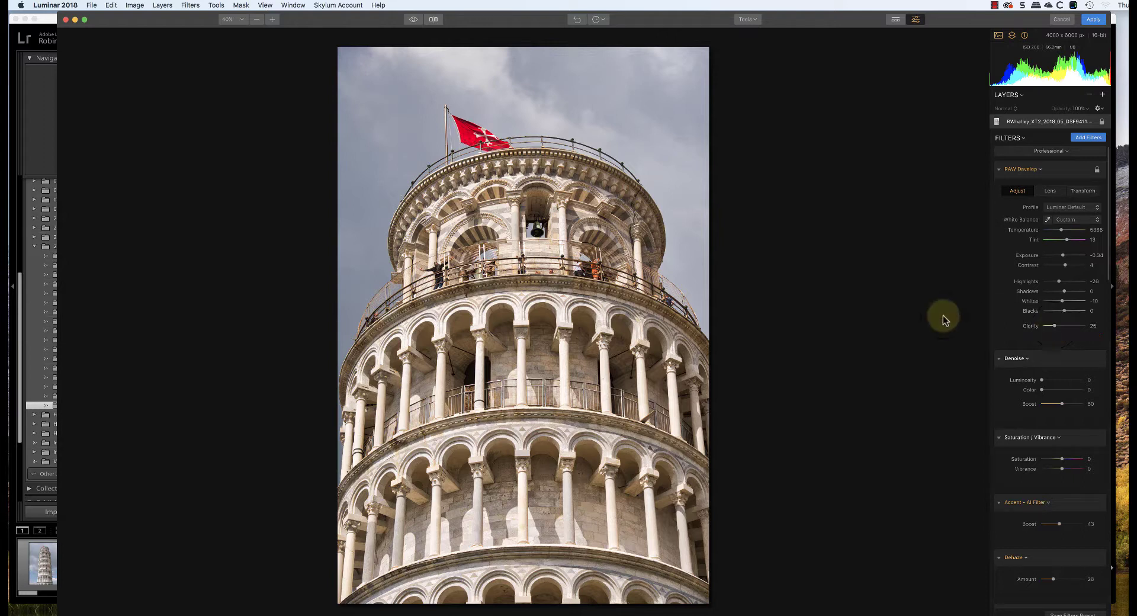
# Create Adjustment Layer 1 above the photo and add a Sharpening filter to it
pyautogui.click(1102, 94)
pyautogui.click(1016, 106)
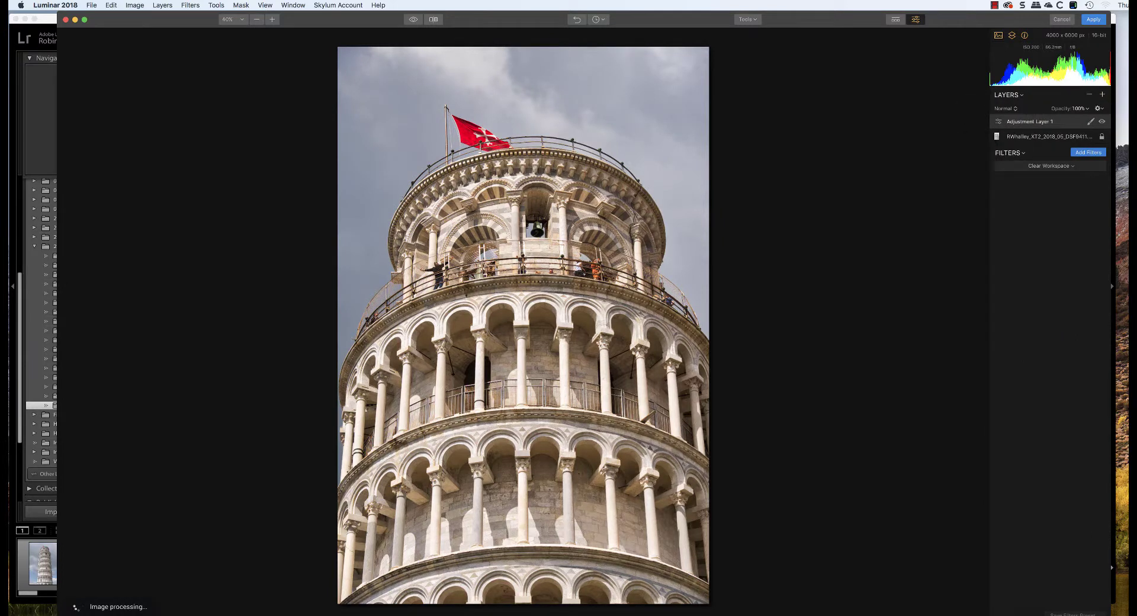
pyautogui.click(1100, 153)
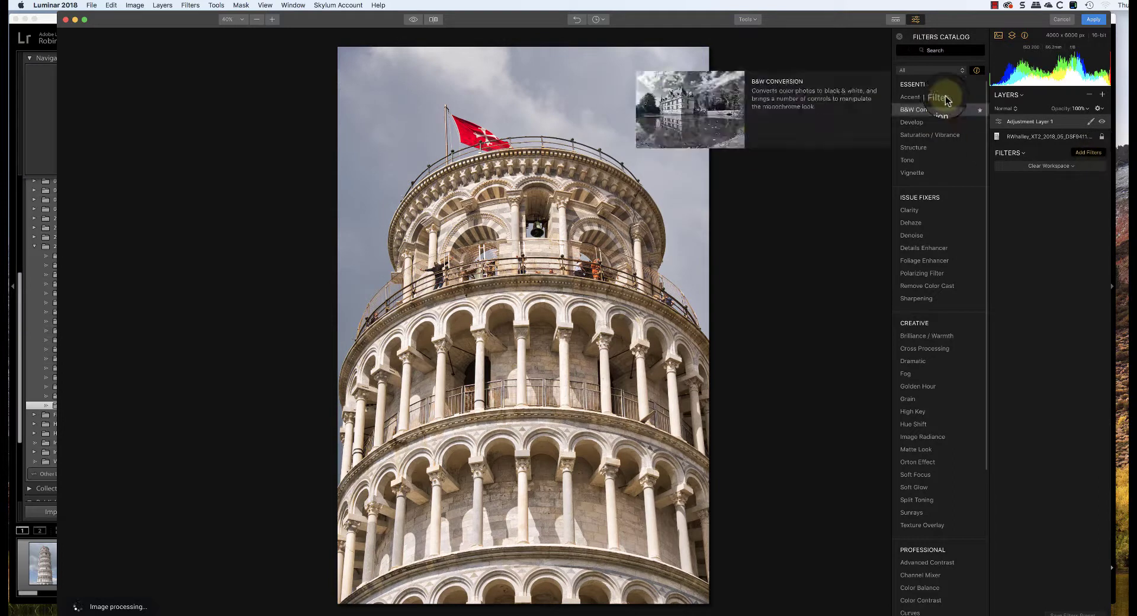
pyautogui.click(927, 299)
pyautogui.click(1059, 248)
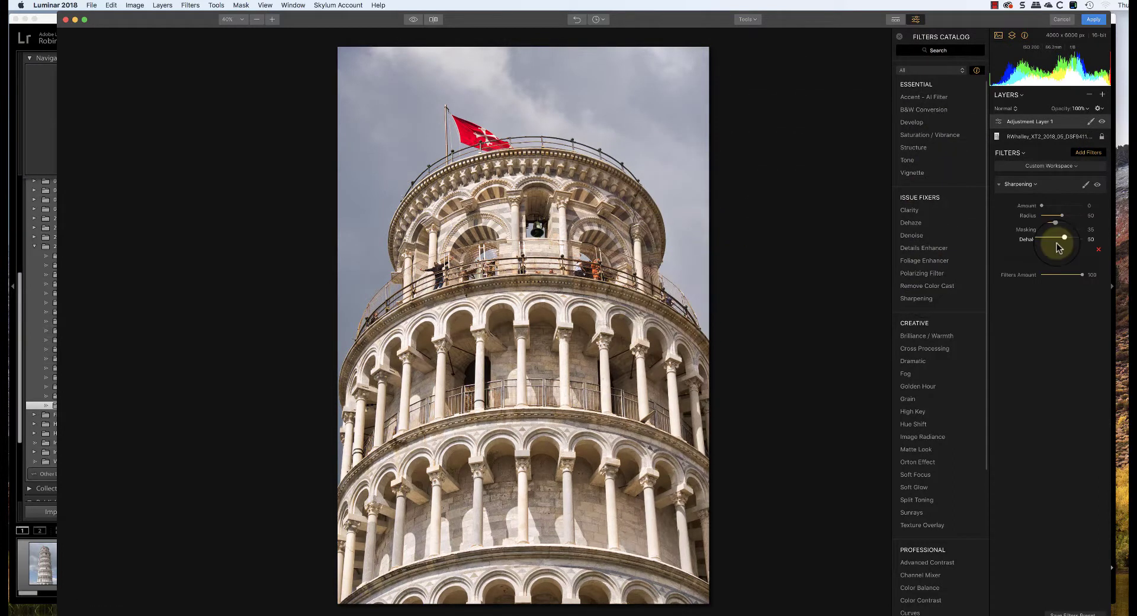
# At 100% zoom, set Sharpening to Amount 47, Radius 28 and Masking 22
pyautogui.click(517, 203)
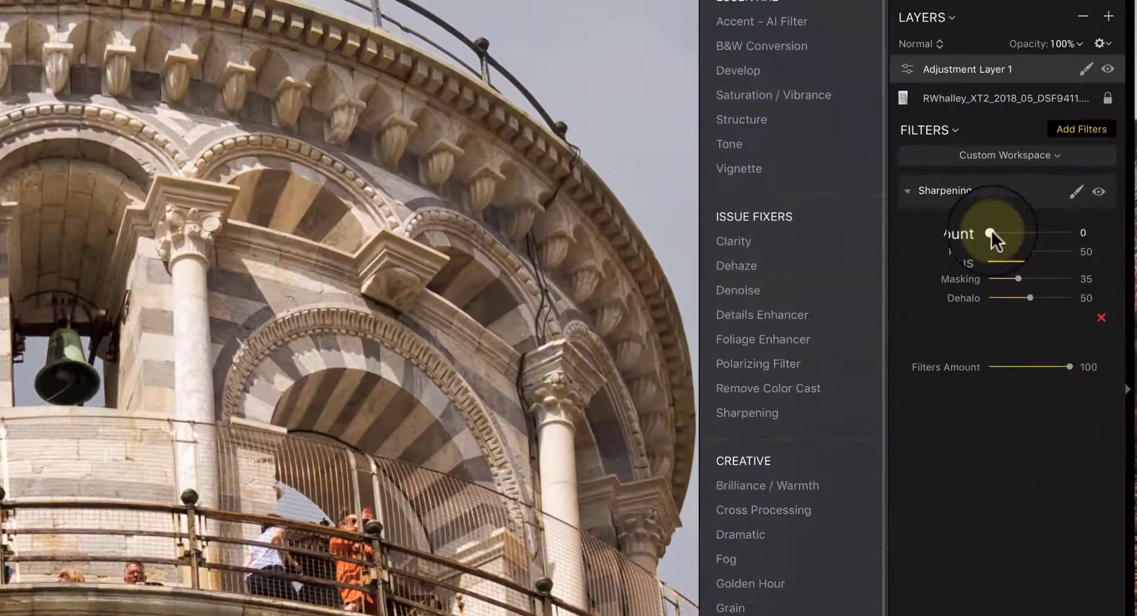
pyautogui.moveTo(1021, 217); pyautogui.dragTo(1014, 252)
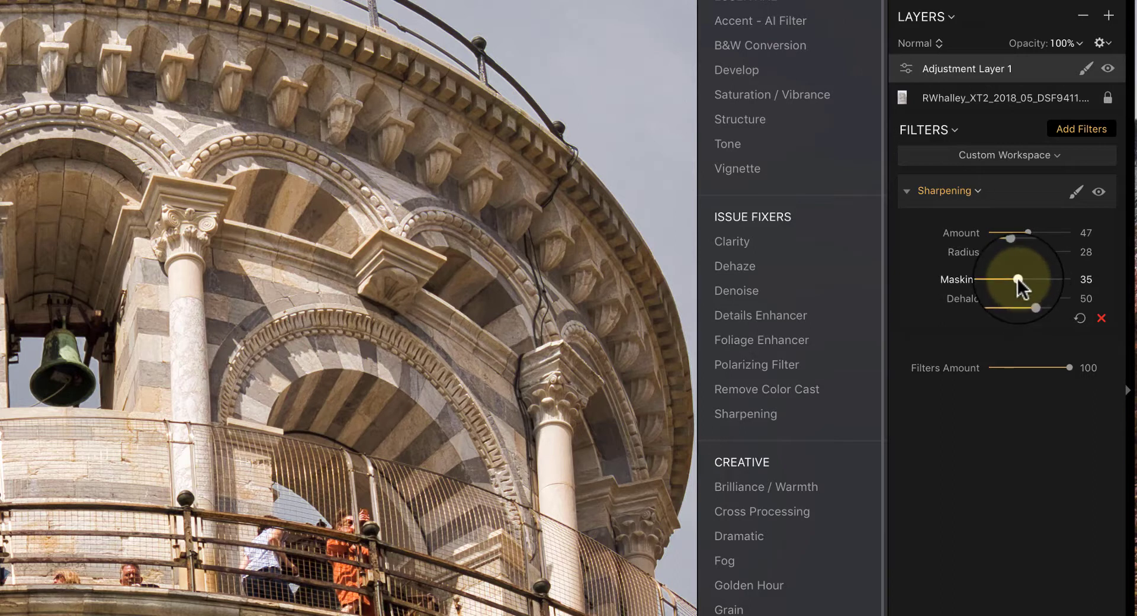
pyautogui.moveTo(1018, 279); pyautogui.dragTo(1011, 278)
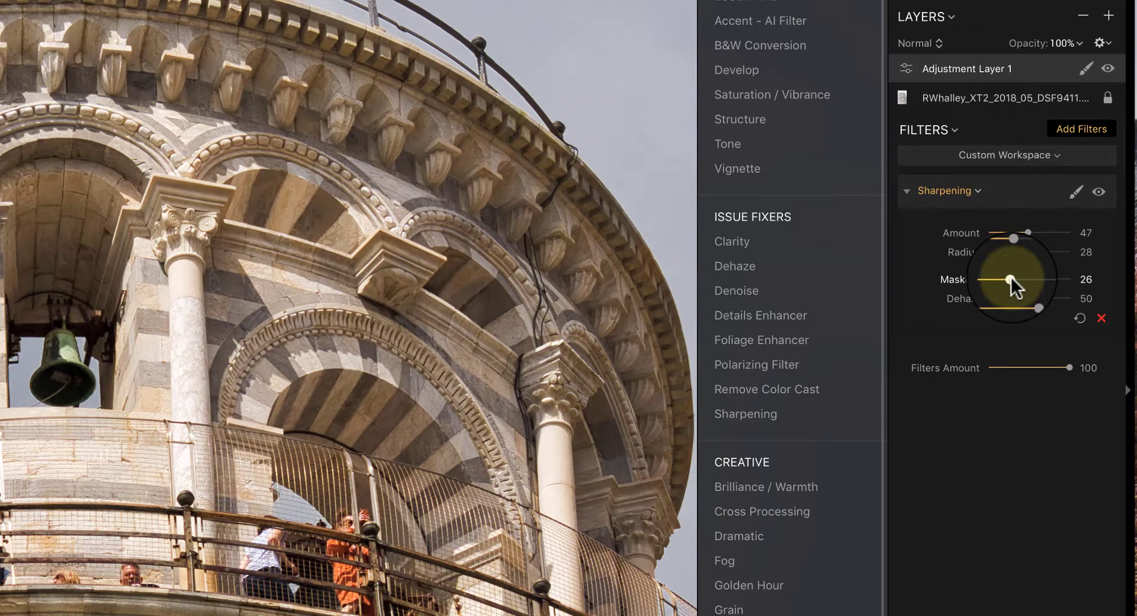
pyautogui.moveTo(1011, 277); pyautogui.dragTo(1006, 278)
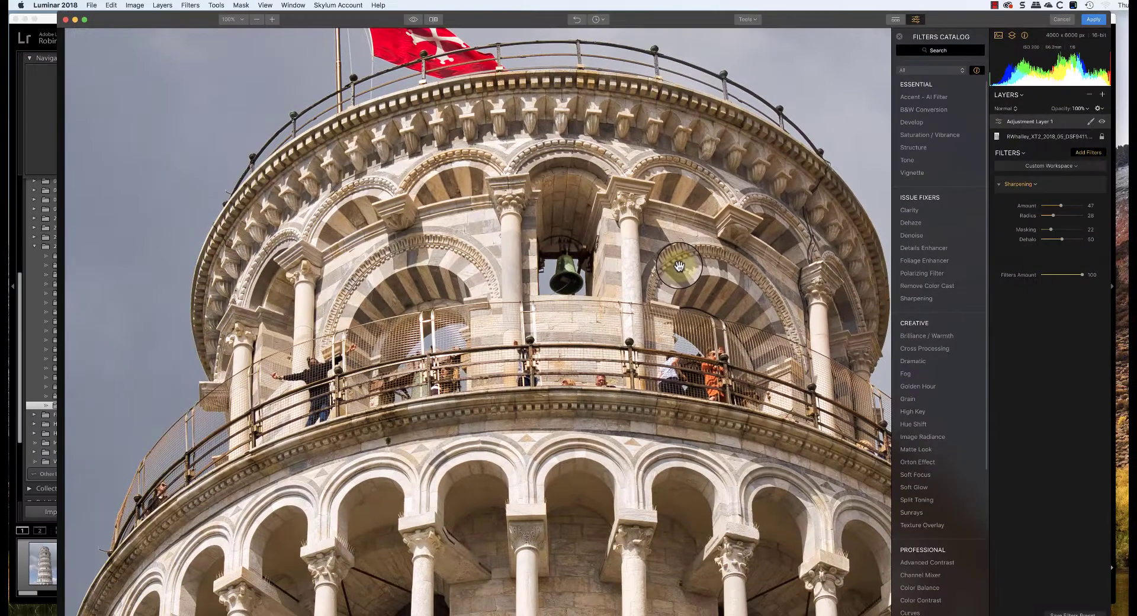
# Add a post-crop Vignette to the adjustment layer with Amount -51 and Size 37
pyautogui.scroll(-1, 972, 308)
pyautogui.moveTo(974, 332)
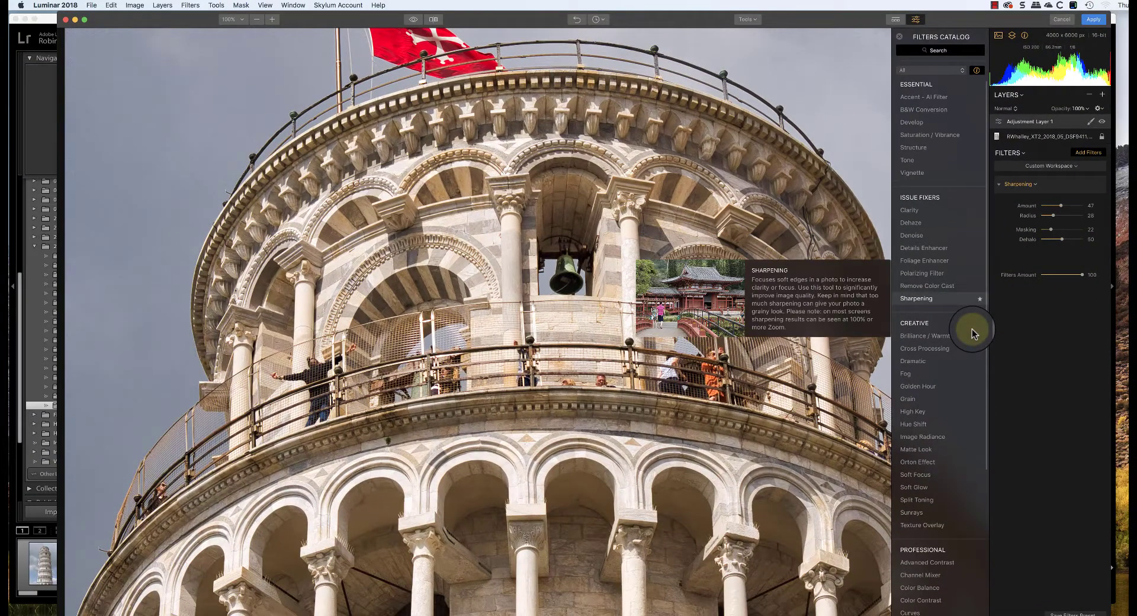
pyautogui.click(921, 168)
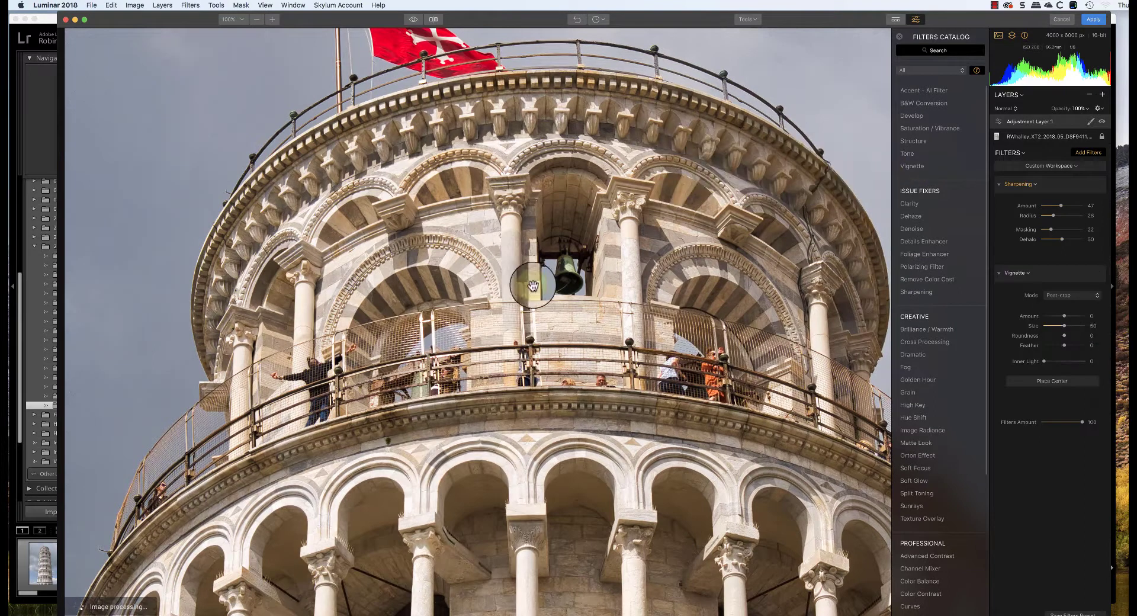
pyautogui.press('super+0')
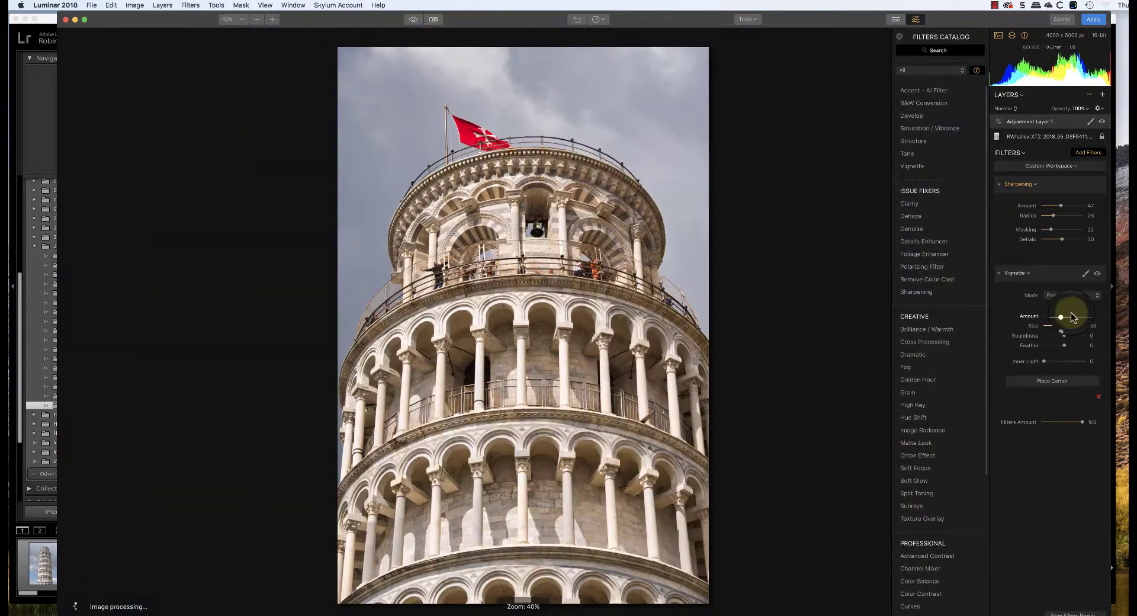
pyautogui.moveTo(1070, 318)
pyautogui.mouseDown()
pyautogui.moveTo(1053, 318)
pyautogui.moveTo(1068, 347)
pyautogui.moveTo(1083, 348)
pyautogui.moveTo(1066, 315)
pyautogui.moveTo(1054, 316)
pyautogui.mouseUp()
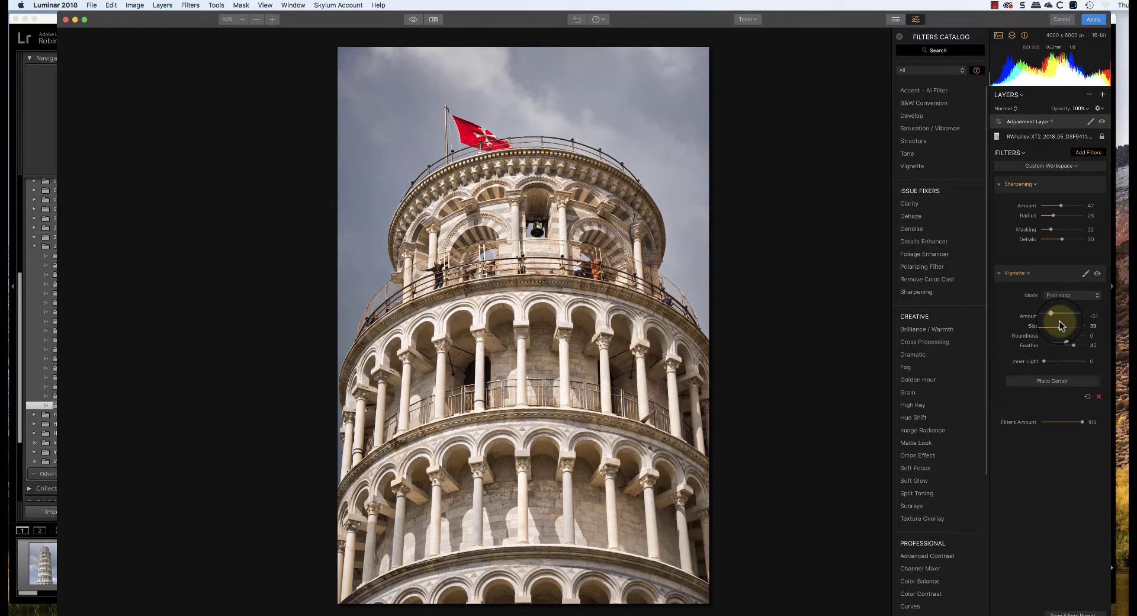
pyautogui.moveTo(1060, 325); pyautogui.dragTo(1059, 328)
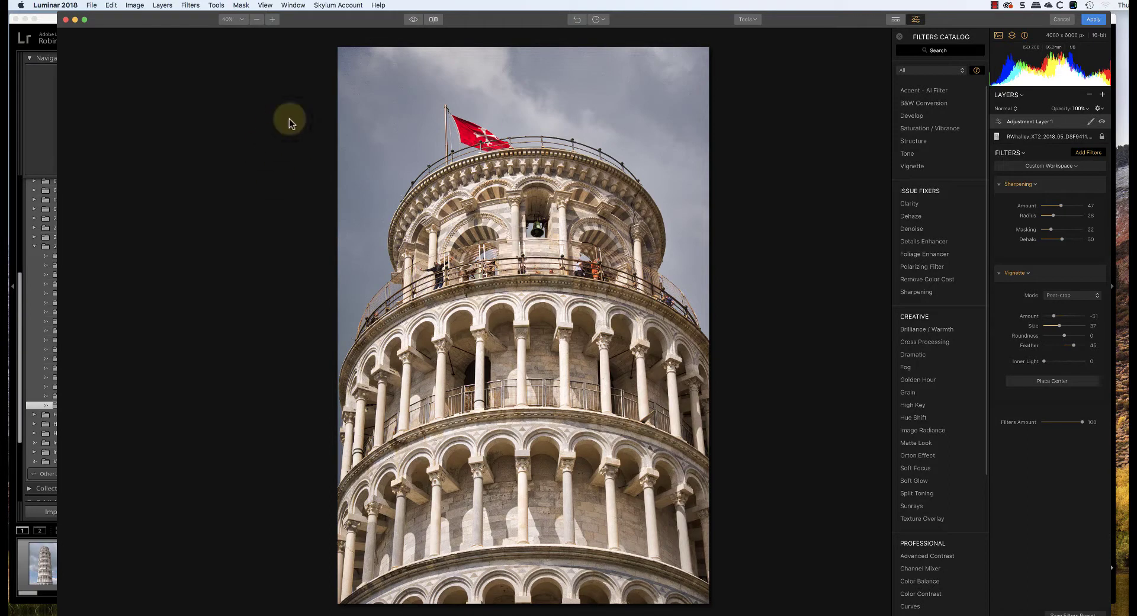
pyautogui.click(413, 21)
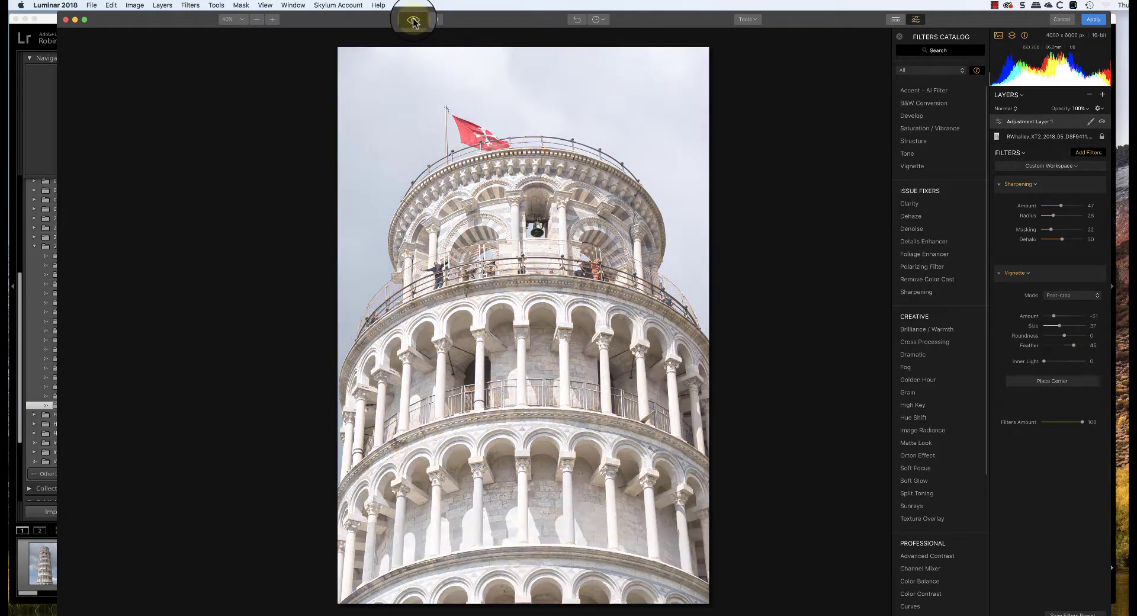
pyautogui.click(413, 20)
pyautogui.click(414, 20)
pyautogui.click(413, 20)
pyautogui.click(434, 20)
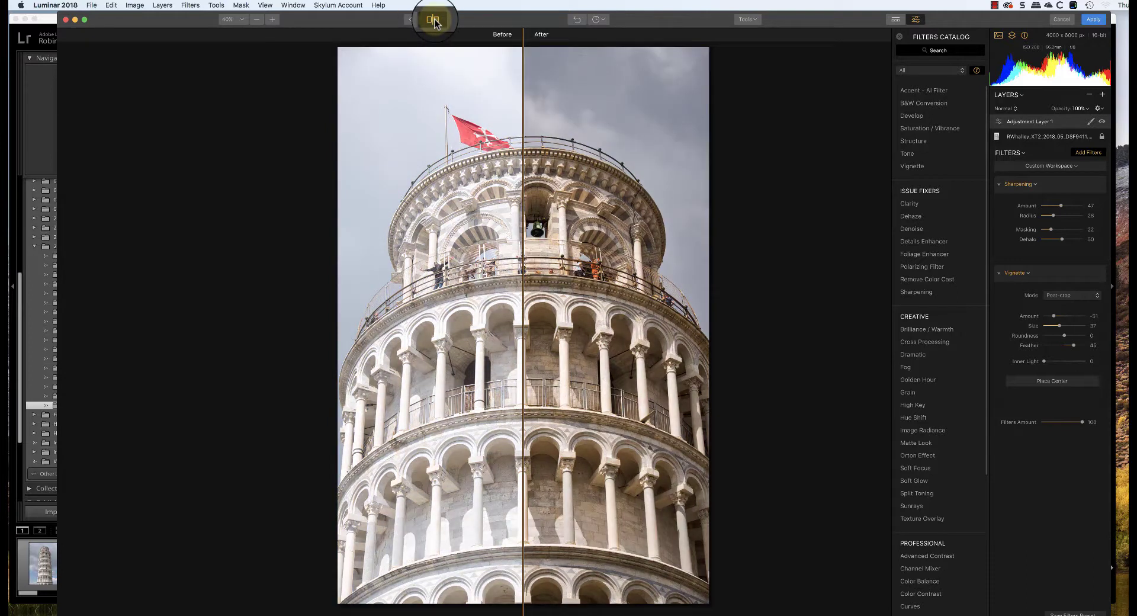
pyautogui.click(434, 20)
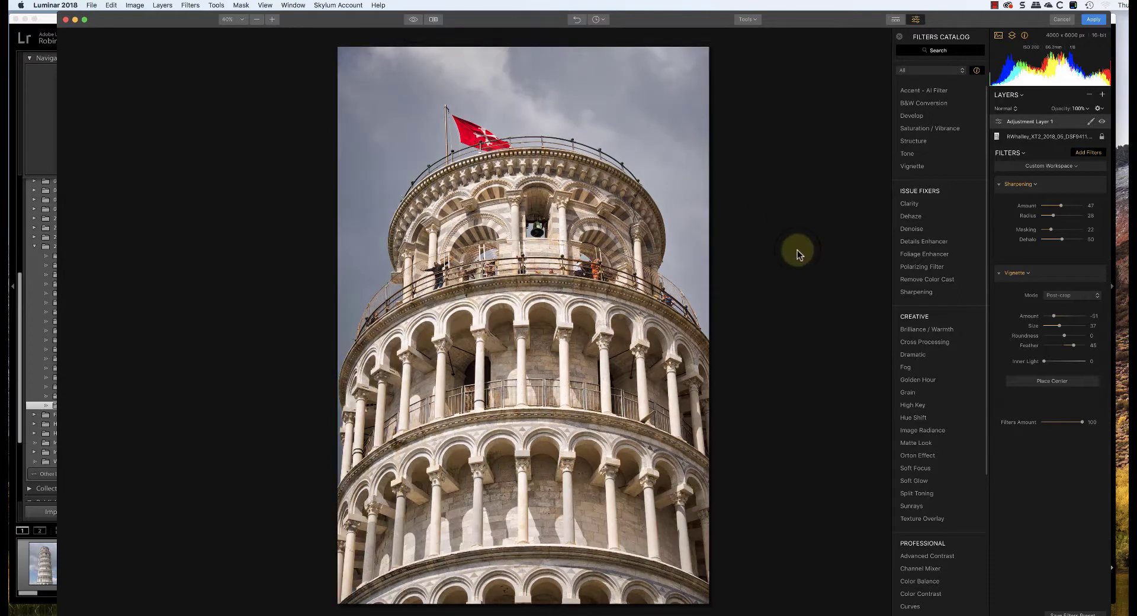